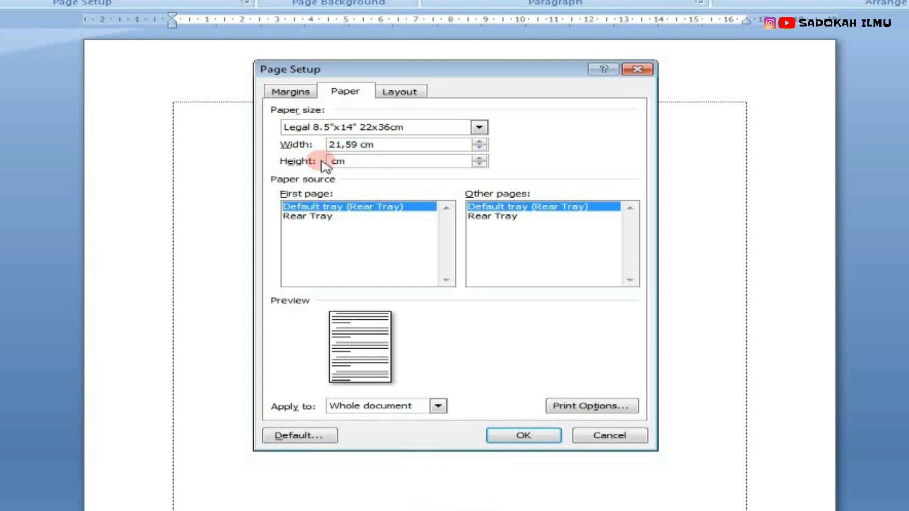
# Step: Set the paper height to 33 cm and apply the page setup
pyautogui.write('33')
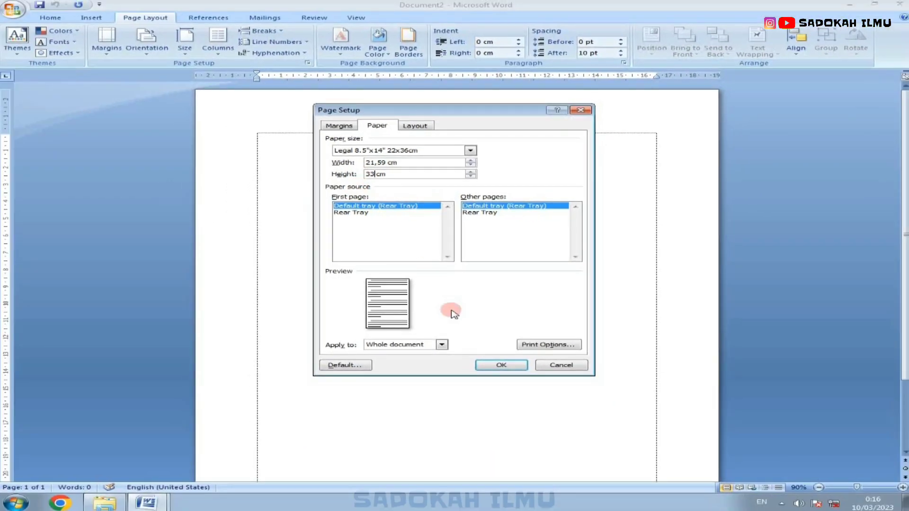
pyautogui.click(501, 365)
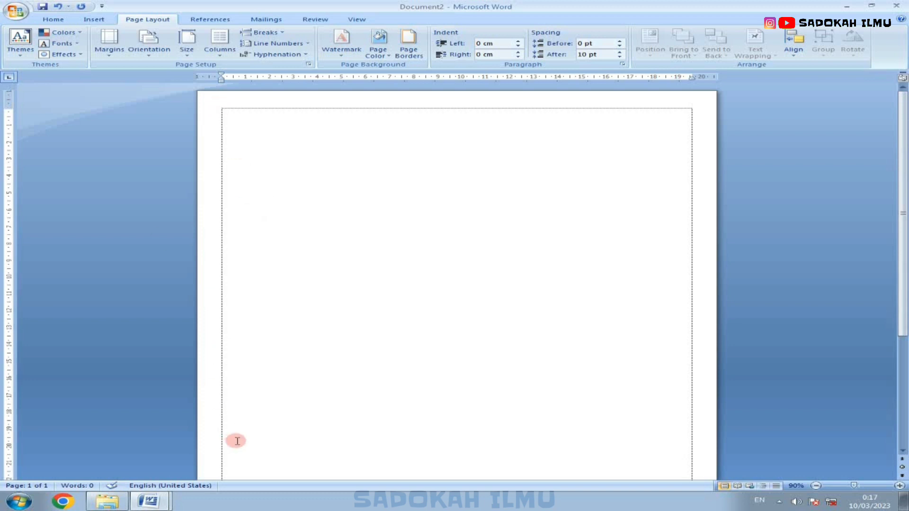
# Step: Switch to the reference exam document to view its letterhead, then return to Document2
pyautogui.click(149, 501)
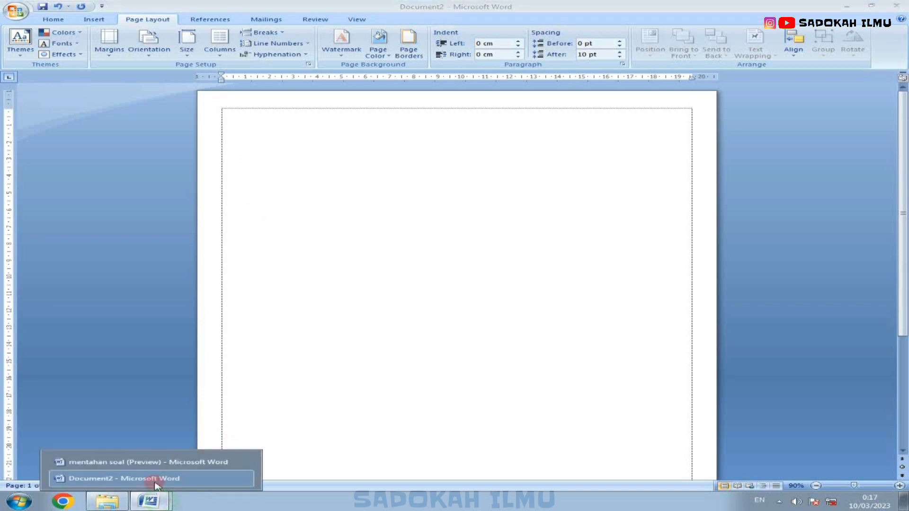
pyautogui.click(132, 462)
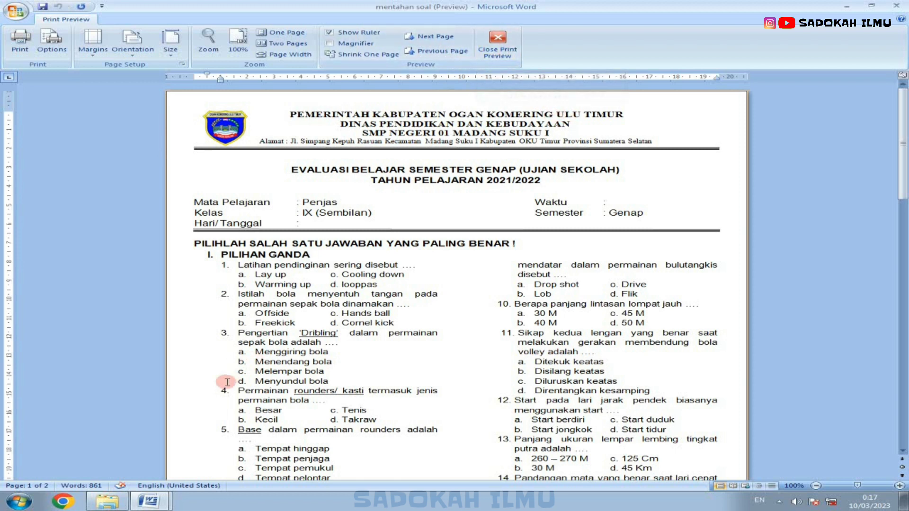
pyautogui.click(151, 501)
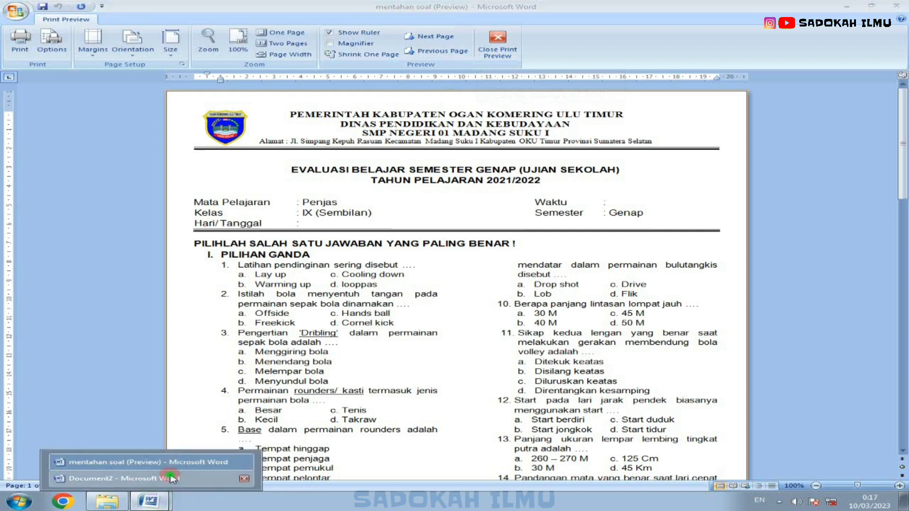
pyautogui.click(142, 478)
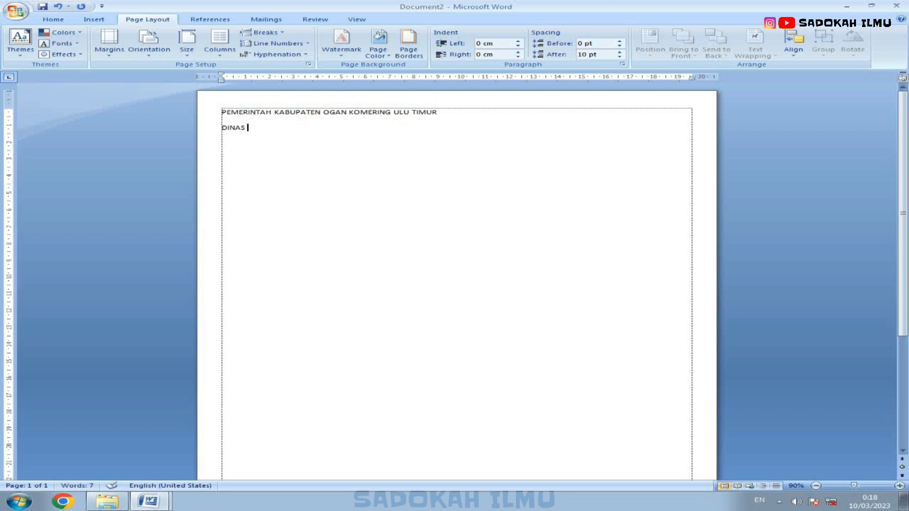
# Step: Type the header lines "DINAS PENDIDIKAN DAN KEBUDAYAAN" and "SMP NEGERI 01 MADANG SUKU I"
pyautogui.write('PENDIDIKAN DAN KEBUDAYAAN')
pyautogui.press('Return')
pyautogui.write('SMP NEGERI 01 MADANG SUKU I')
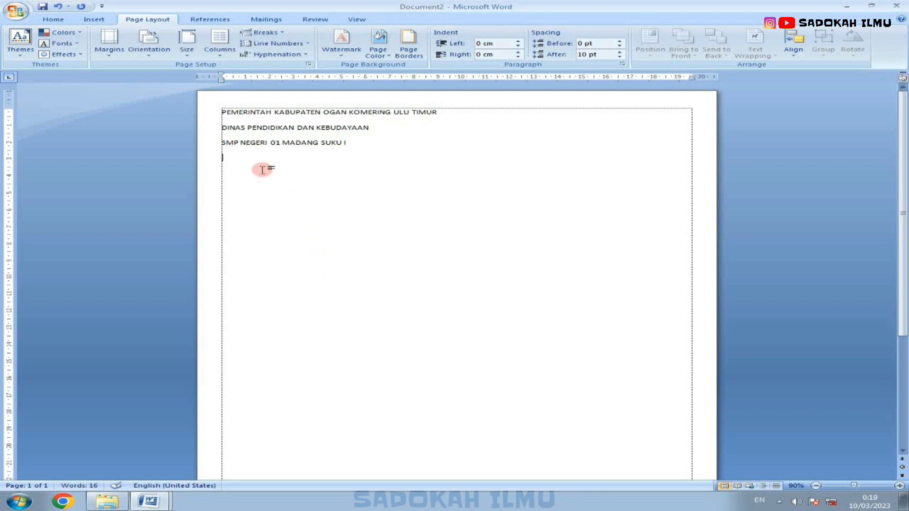
# Step: Select the three header lines and remove the paragraph spacing after them
pyautogui.moveTo(213, 112); pyautogui.dragTo(189, 142)
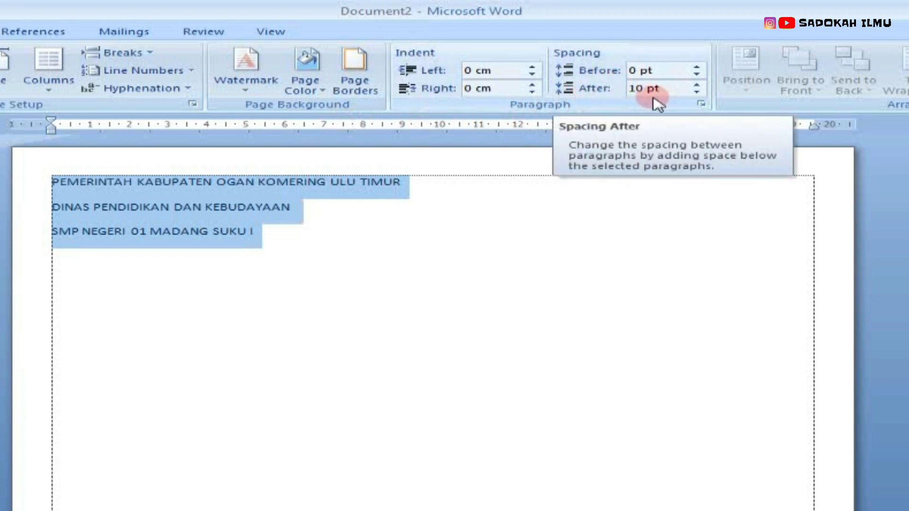
pyautogui.click(702, 95)
pyautogui.click(702, 95)
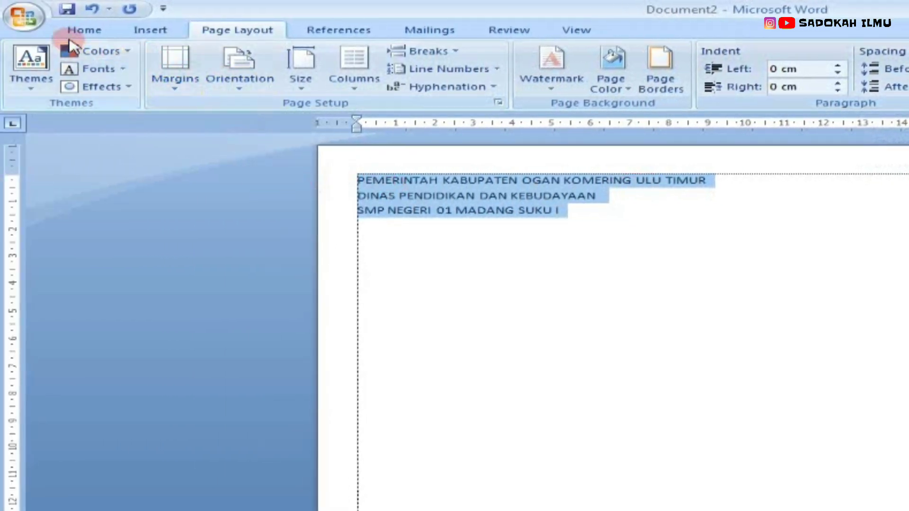
# Step: Format the three header lines in Times New Roman 12 pt and center them
pyautogui.click(81, 30)
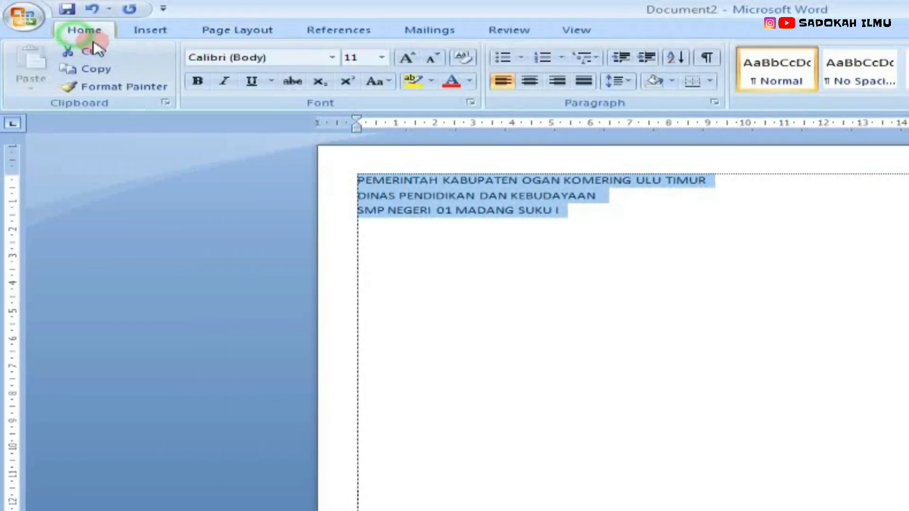
pyautogui.click(333, 58)
pyautogui.click(398, 169)
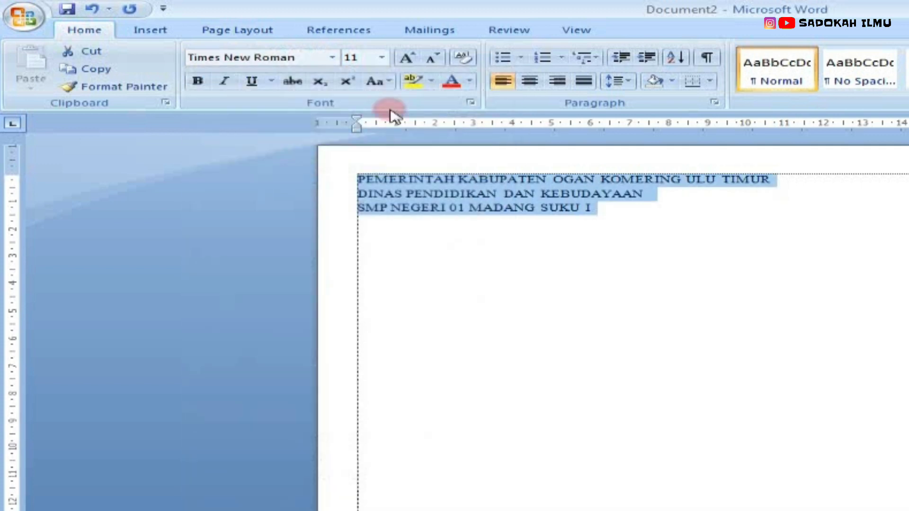
pyautogui.click(383, 58)
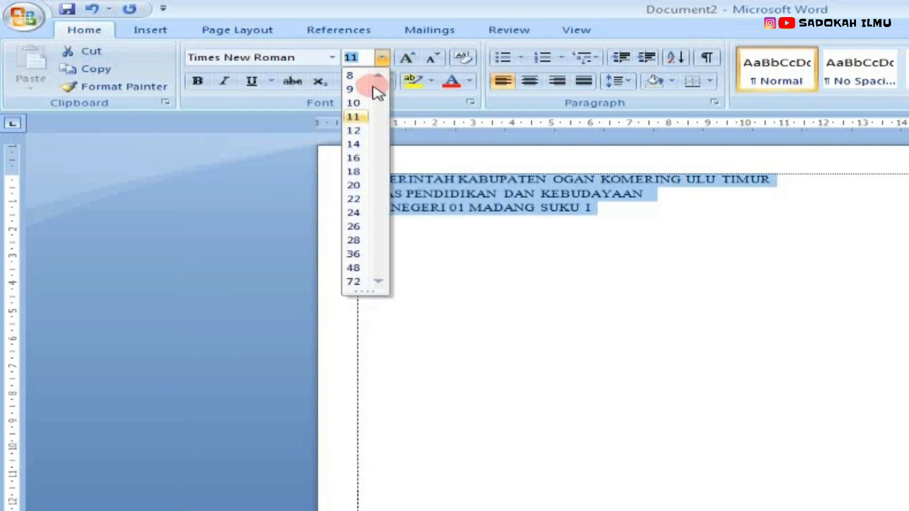
pyautogui.click(354, 131)
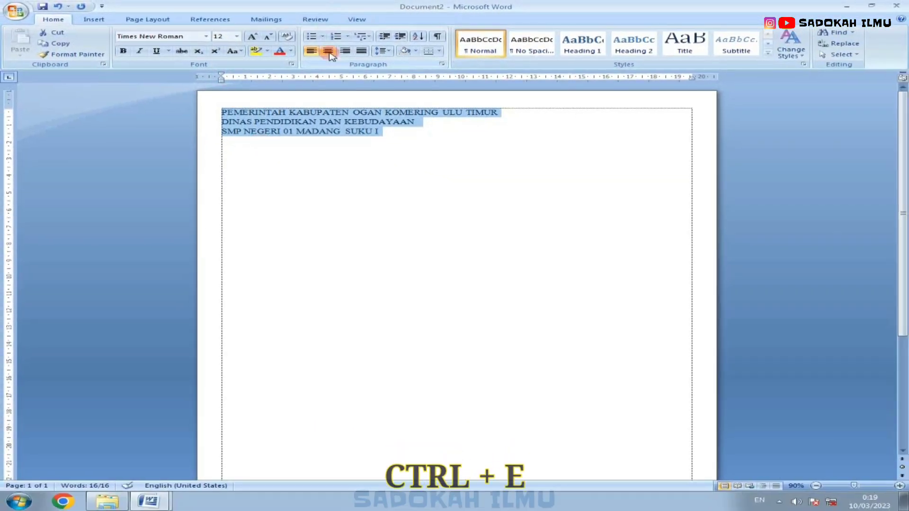
pyautogui.hotkey('ctrl', 'e')
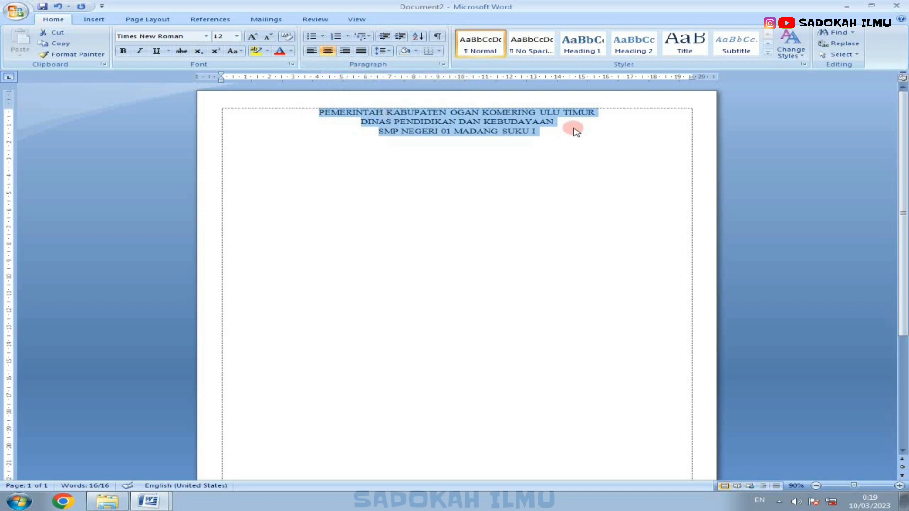
pyautogui.click(553, 134)
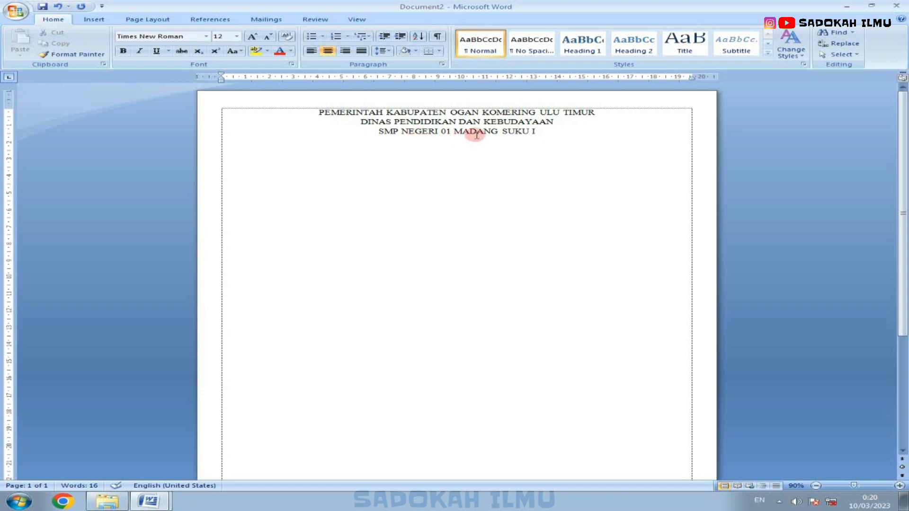
# Step: Paste the school address line below the header and select it to review its 9 pt font size
pyautogui.write('Alamat : Jl. Simpang Kepuh Rasuan Kecamatan Madang Suku I Kabupaten OKU Timur Provinsi Sumatera Selatan')
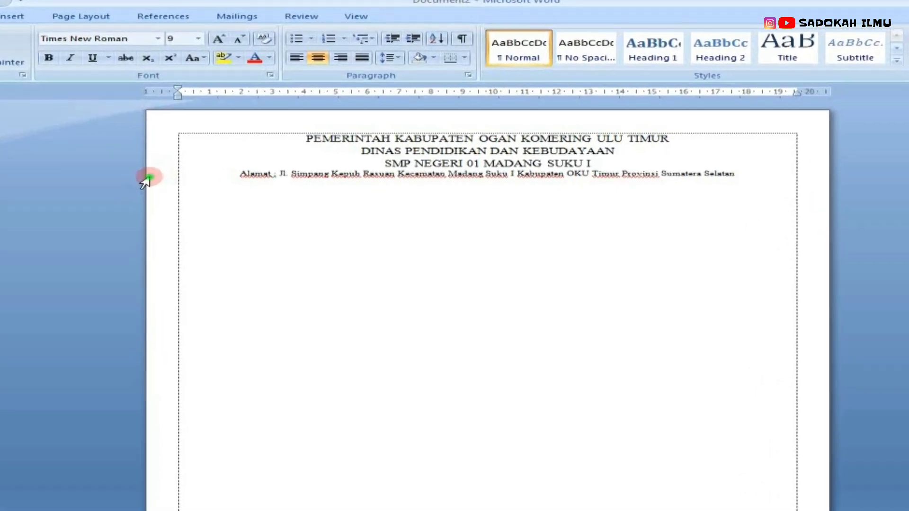
pyautogui.click(197, 142)
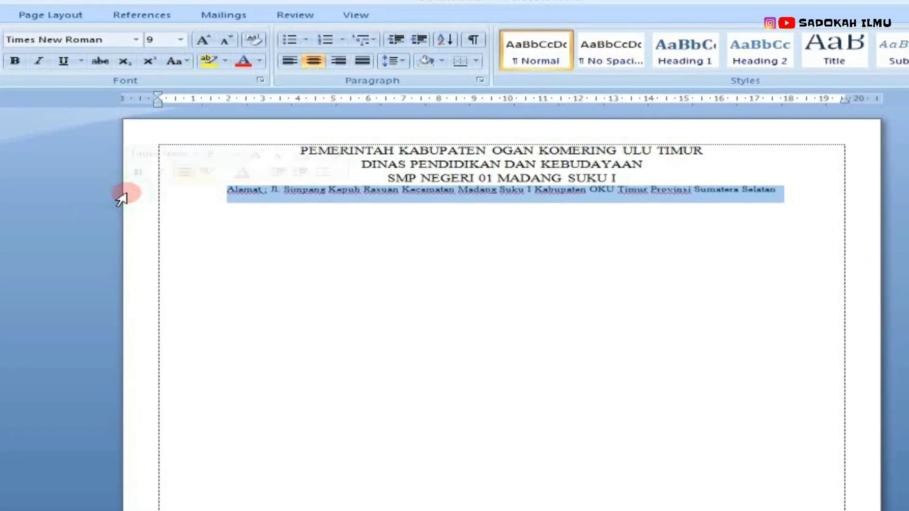
pyautogui.click(181, 40)
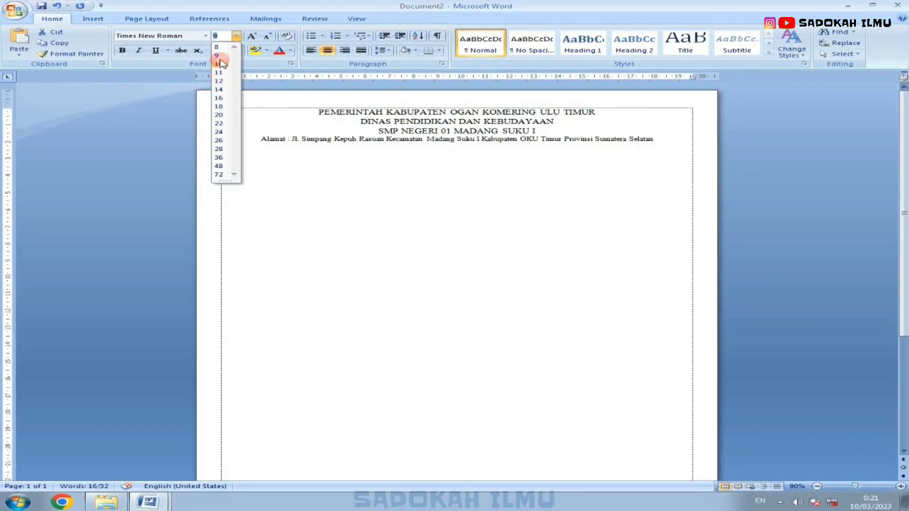
pyautogui.click(252, 124)
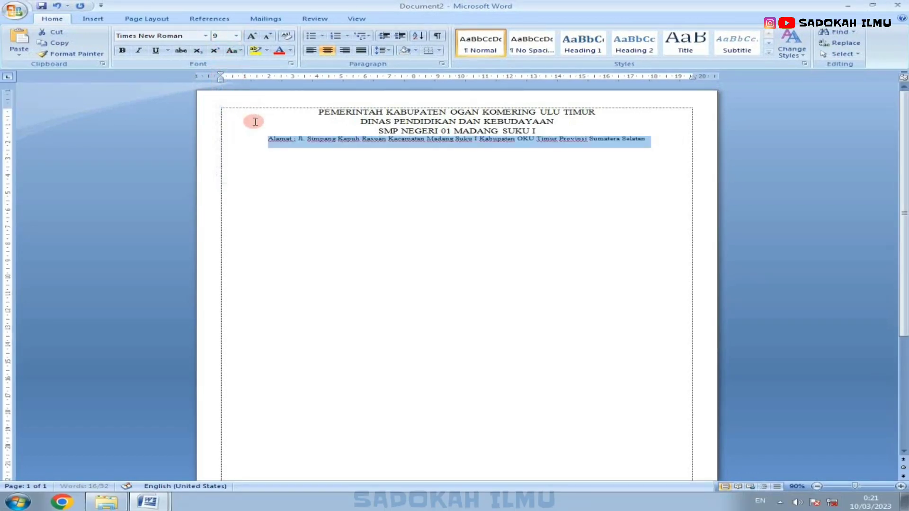
pyautogui.click(248, 166)
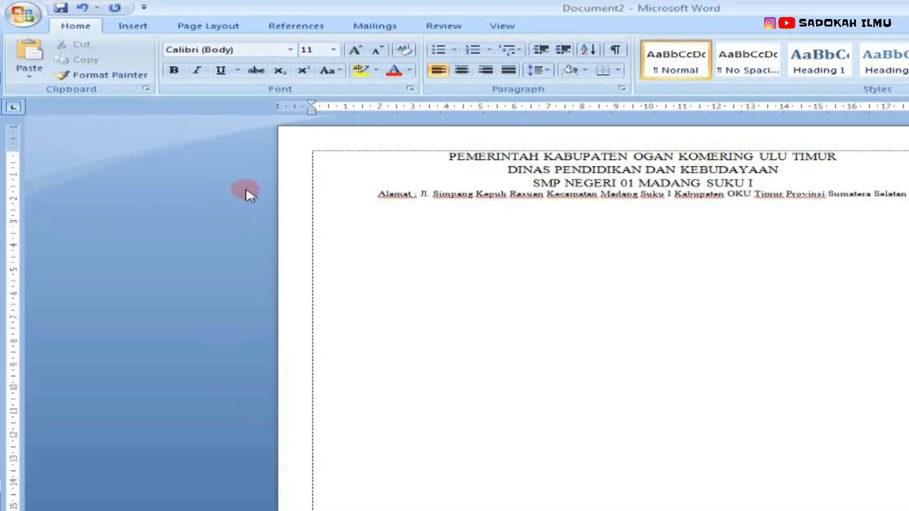
# Step: Draw a straight horizontal line across the full text width just below the address line
pyautogui.click(131, 26)
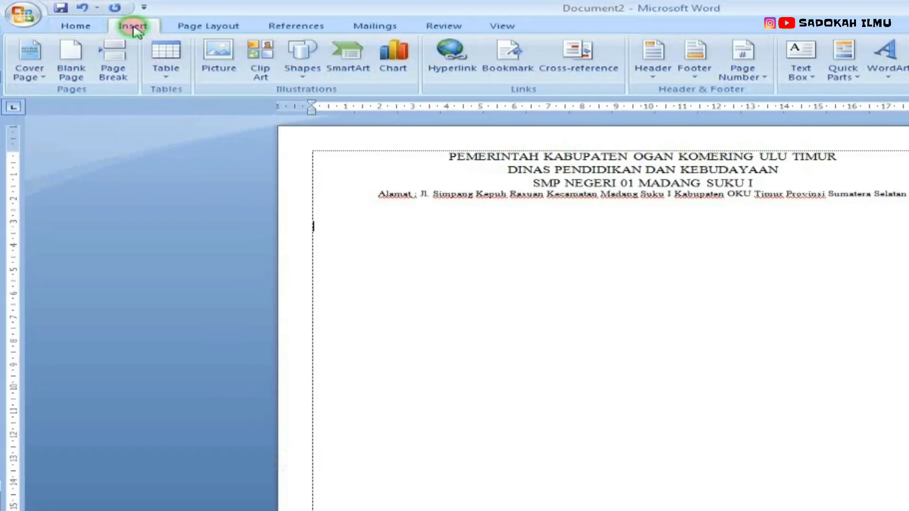
pyautogui.click(301, 85)
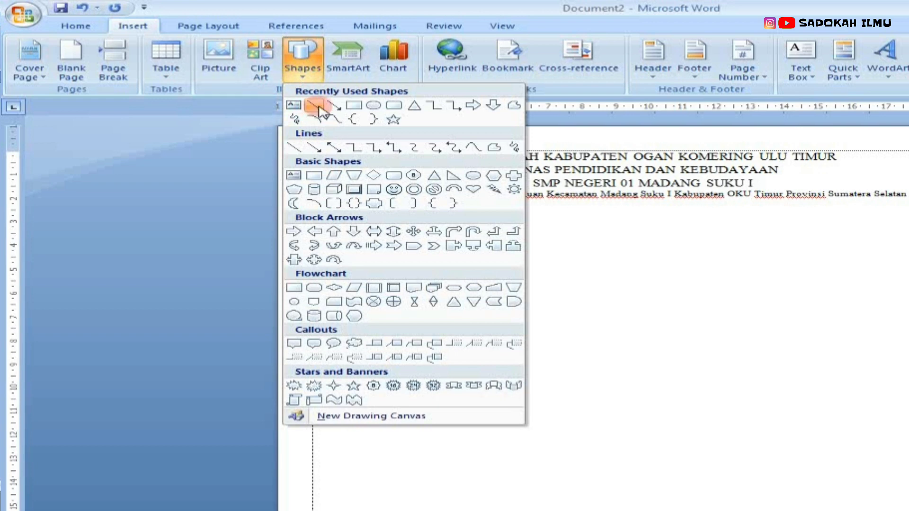
pyautogui.click(315, 106)
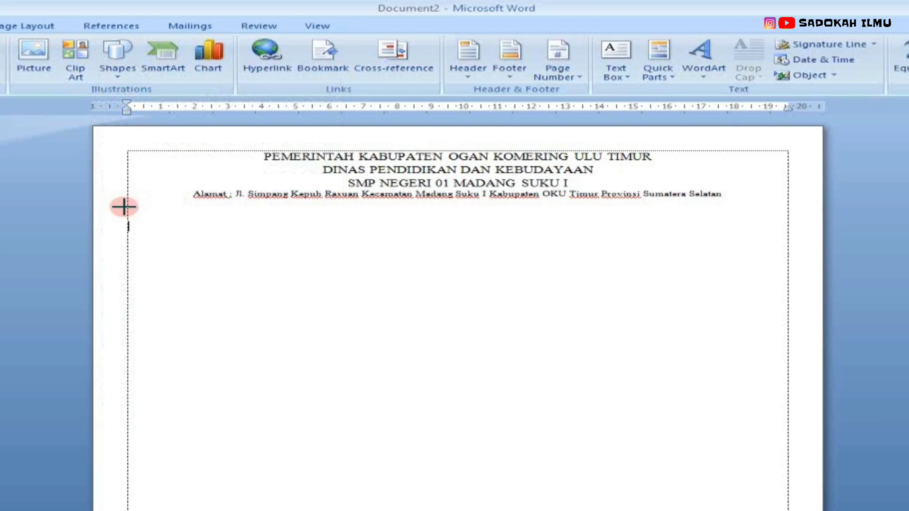
pyautogui.moveTo(125, 207); pyautogui.dragTo(790, 206)
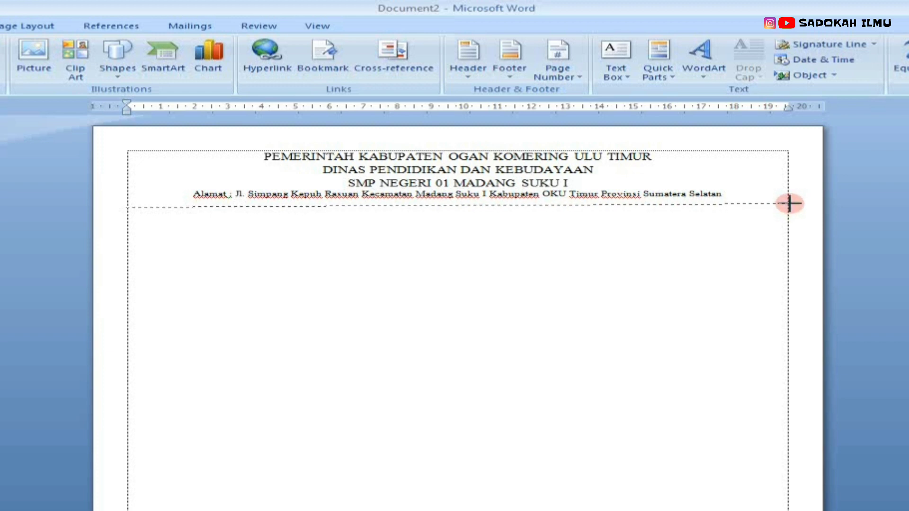
pyautogui.moveTo(789, 203); pyautogui.dragTo(789, 204)
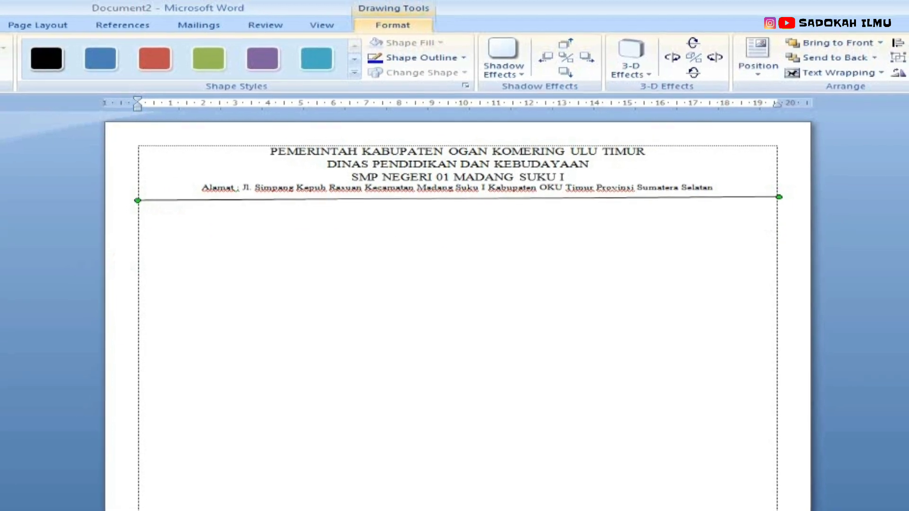
# Step: Copy the line, paste a duplicate, and nudge the copy up until it sits just under the original
pyautogui.hotkey('ctrl', 'c')
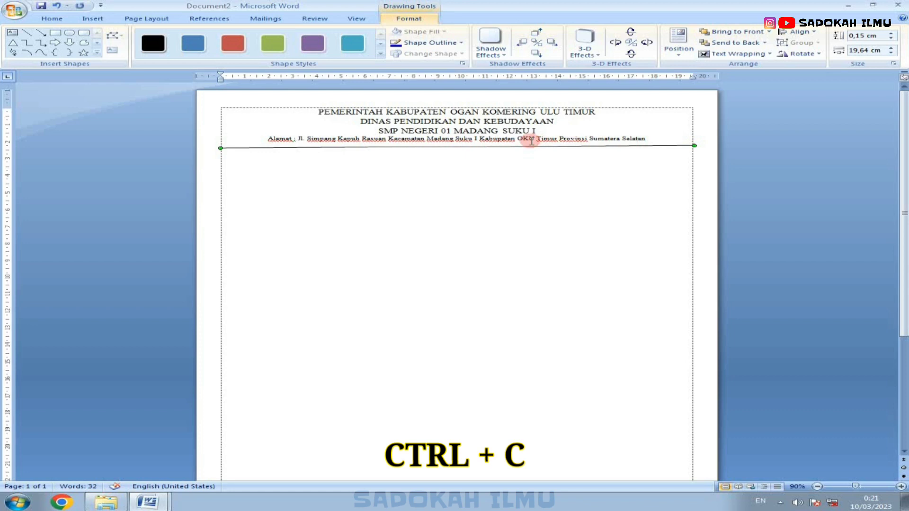
pyautogui.click(367, 170)
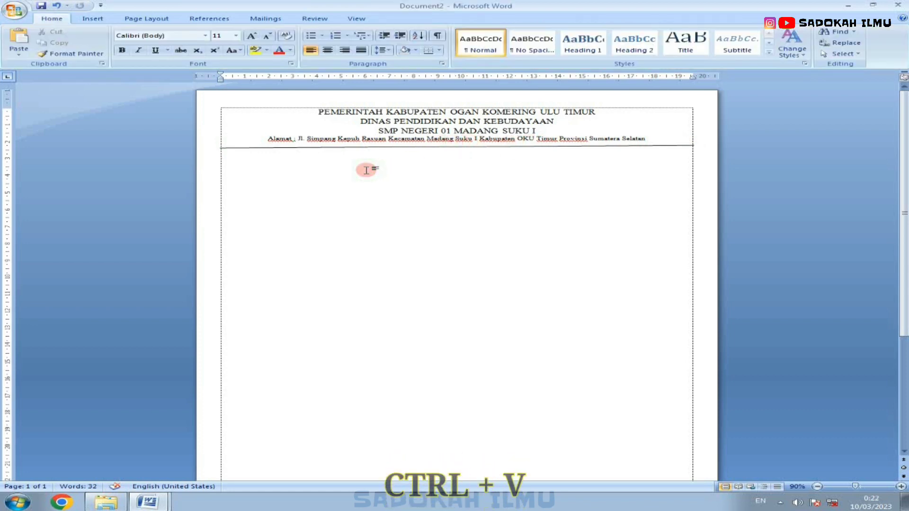
pyautogui.hotkey('ctrl', 'v')
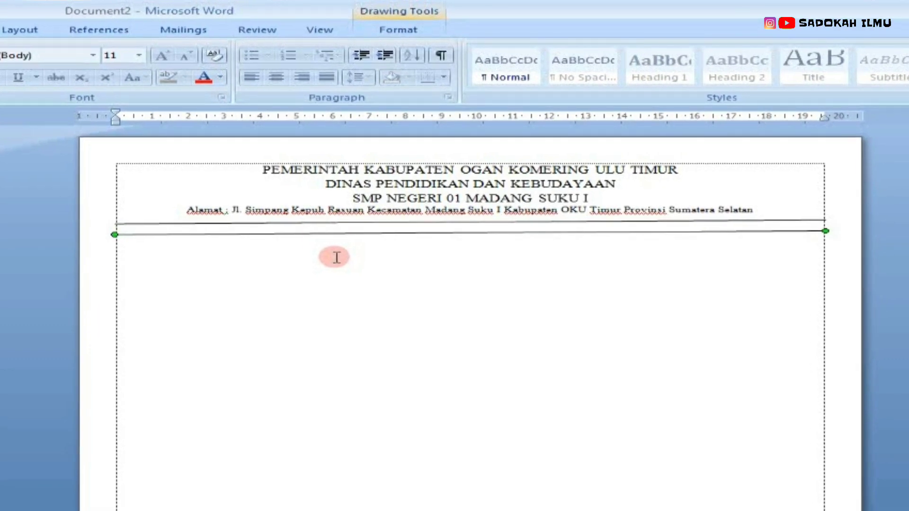
pyautogui.press('Up')
pyautogui.press('Up')
pyautogui.press('Up')
pyautogui.press('Up')
pyautogui.press('Up')
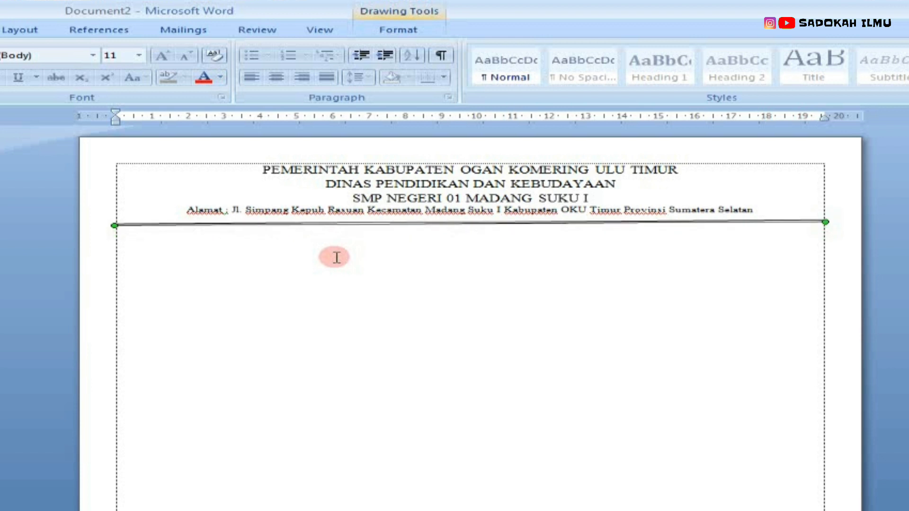
pyautogui.press('Up')
pyautogui.press('Up')
pyautogui.press('Up')
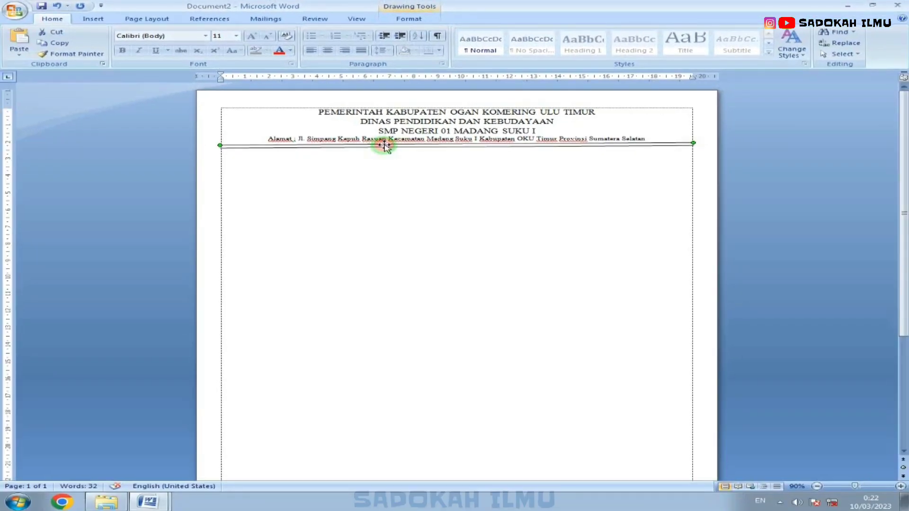
# Step: Set the selected line's weight to 2 pt in the shape format settings
pyautogui.click(369, 148)
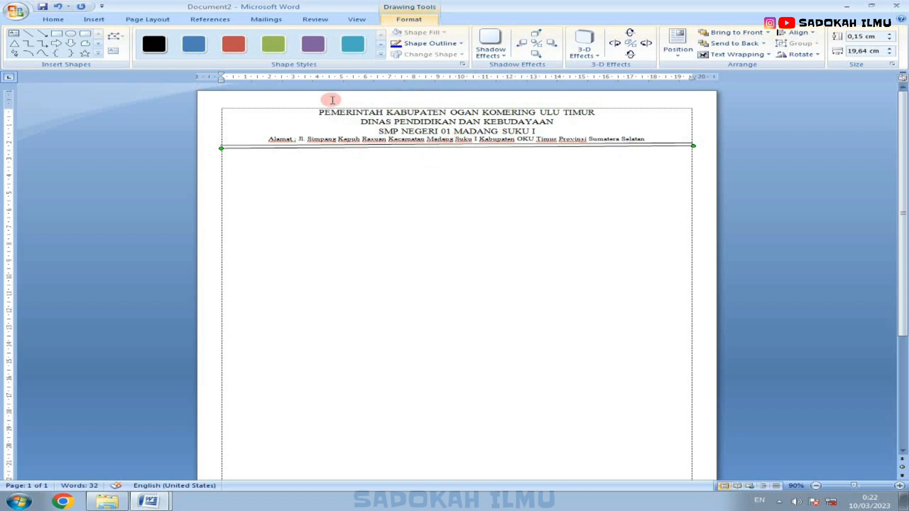
pyautogui.click(463, 64)
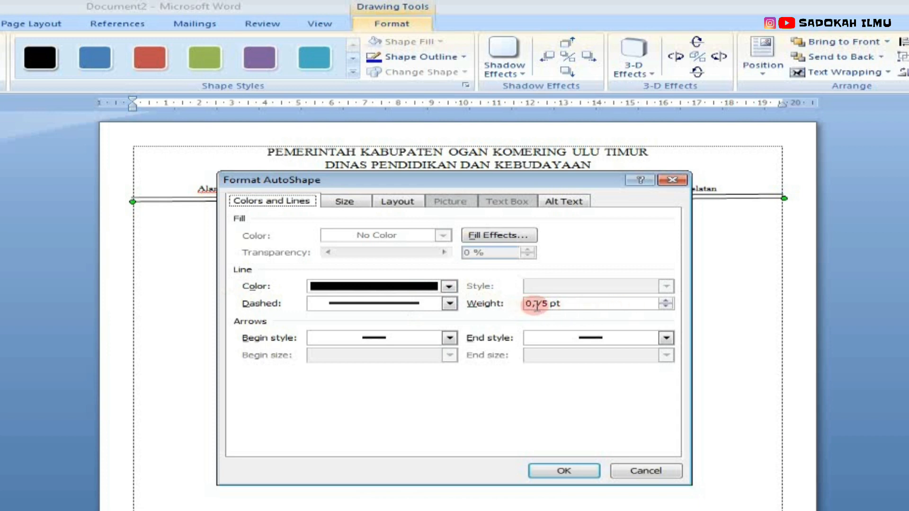
pyautogui.click(535, 305)
pyautogui.doubleClick(665, 301)
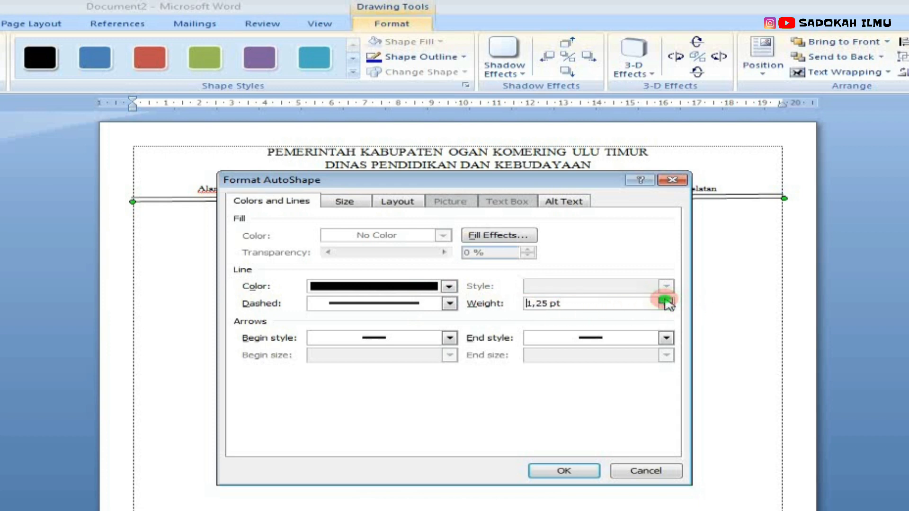
pyautogui.click(665, 300)
pyautogui.click(665, 300)
pyautogui.click(666, 300)
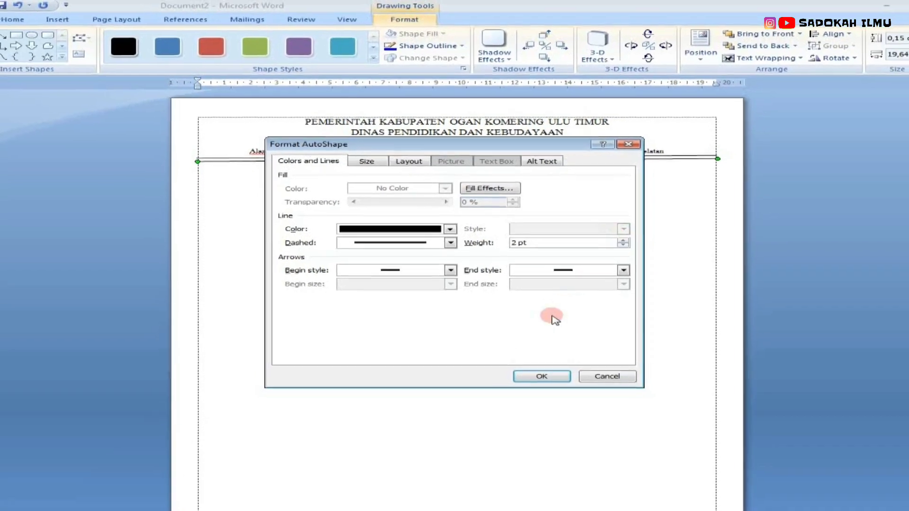
pyautogui.click(545, 344)
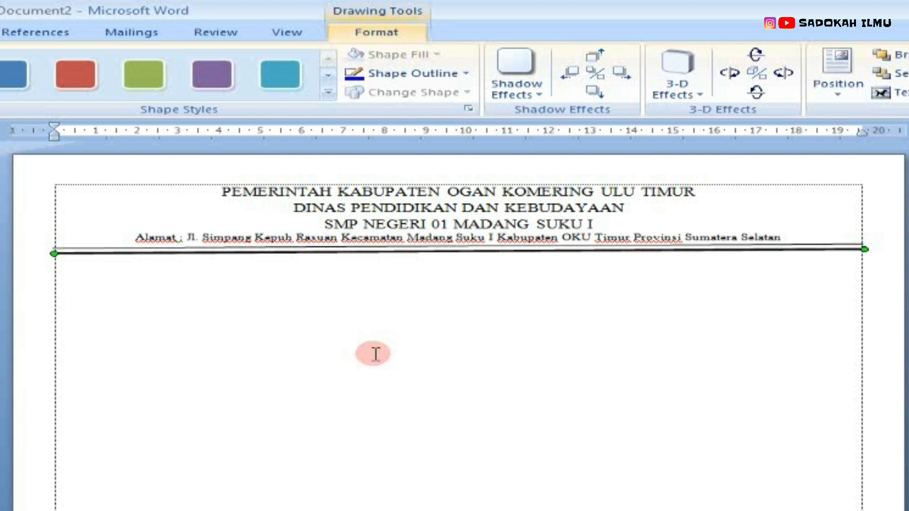
# Step: Nudge the double rule line slightly downward beneath the address line
pyautogui.click(388, 247)
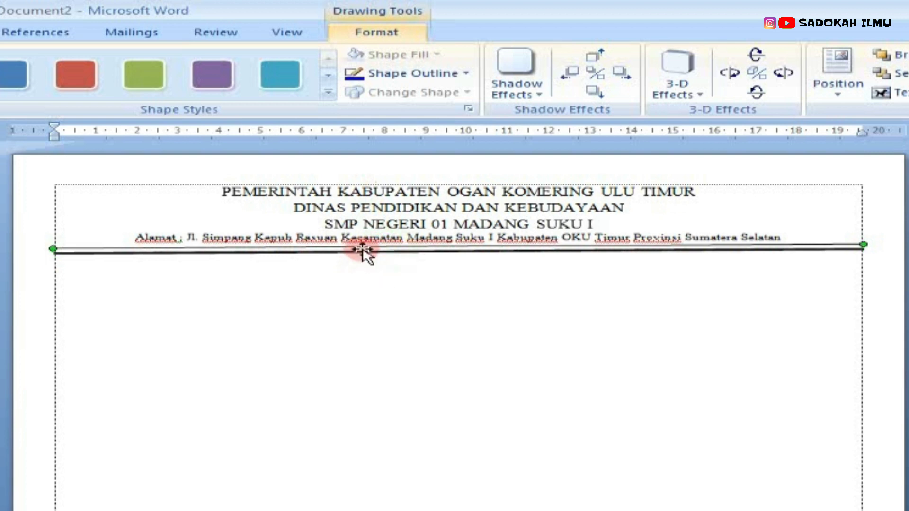
pyautogui.moveTo(365, 253); pyautogui.dragTo(363, 254)
pyautogui.moveTo(365, 254); pyautogui.dragTo(365, 254)
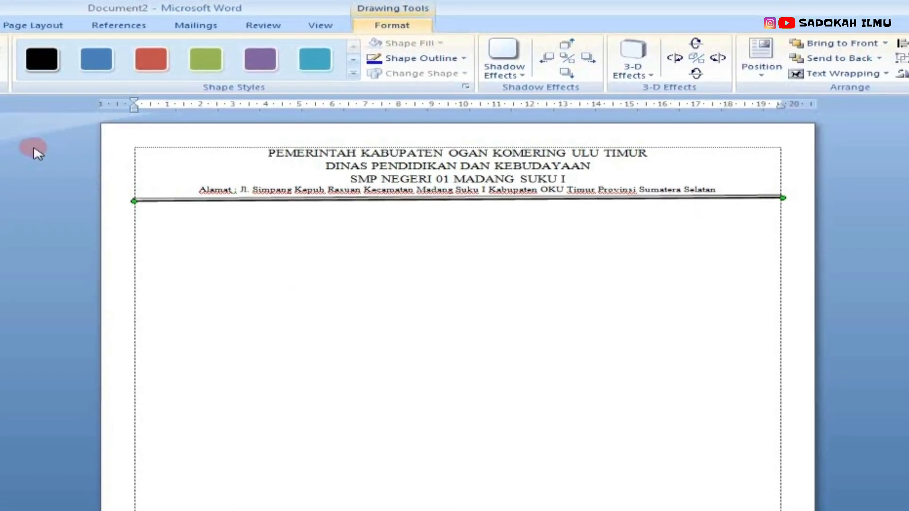
# Step: Select the three header title lines and make them bold
pyautogui.click(7, 165)
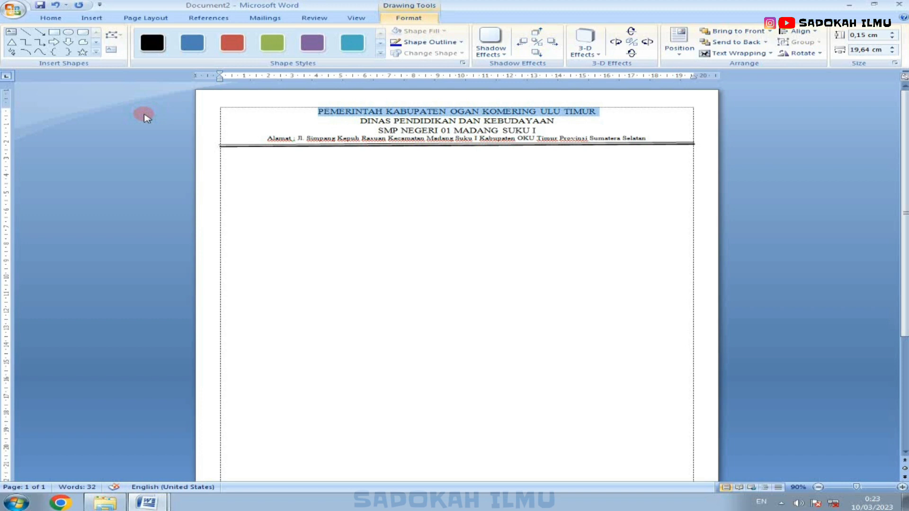
pyautogui.moveTo(144, 117); pyautogui.dragTo(143, 129)
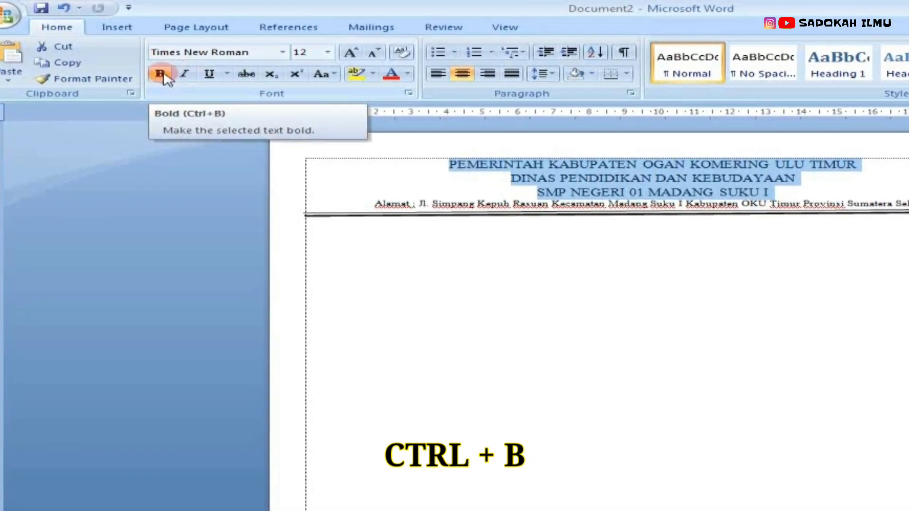
pyautogui.click(160, 74)
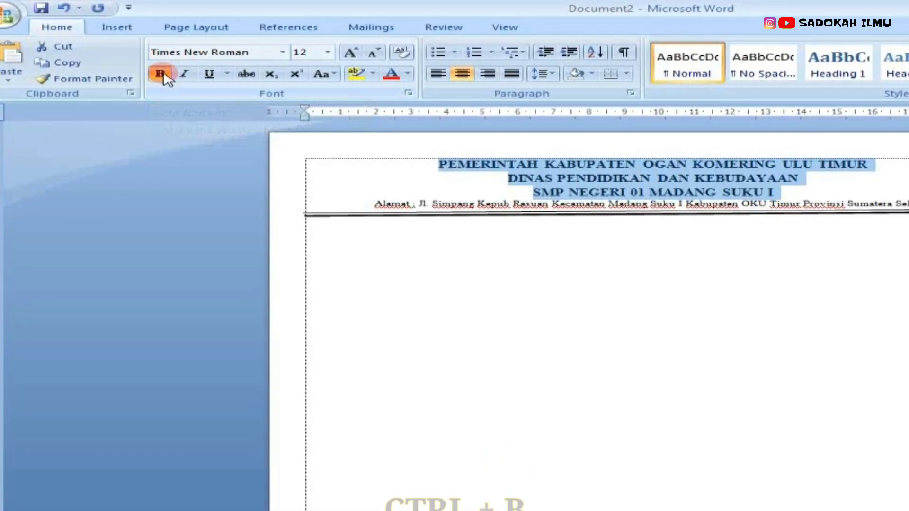
pyautogui.click(514, 251)
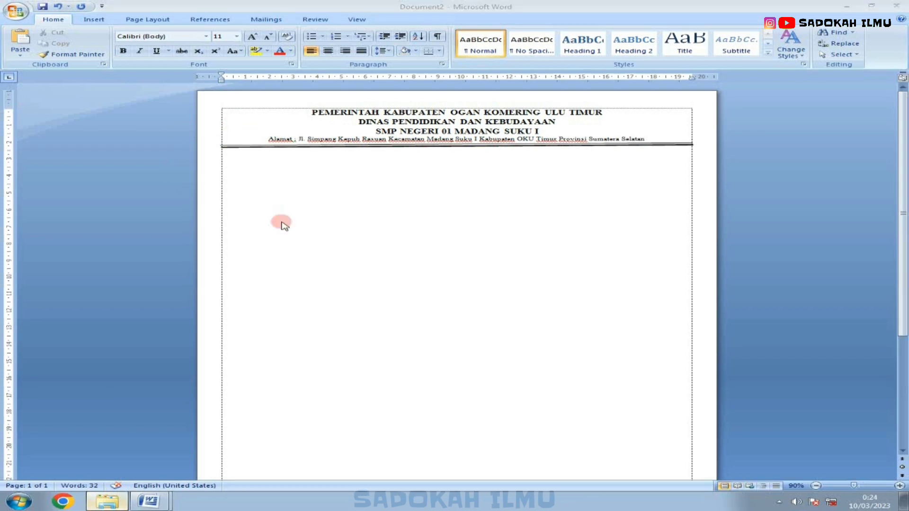
# Step: Switch to the file explorer and copy the Lambang_Kabupaten_OKU_Timur image from the Downloads folder
pyautogui.hotkey('alt', 'Tab')
pyautogui.click(163, 65)
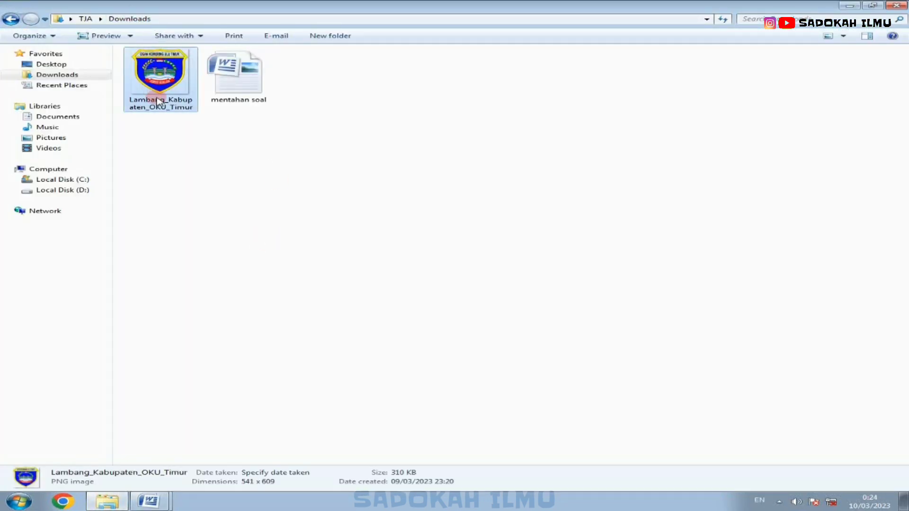
pyautogui.click(55, 64)
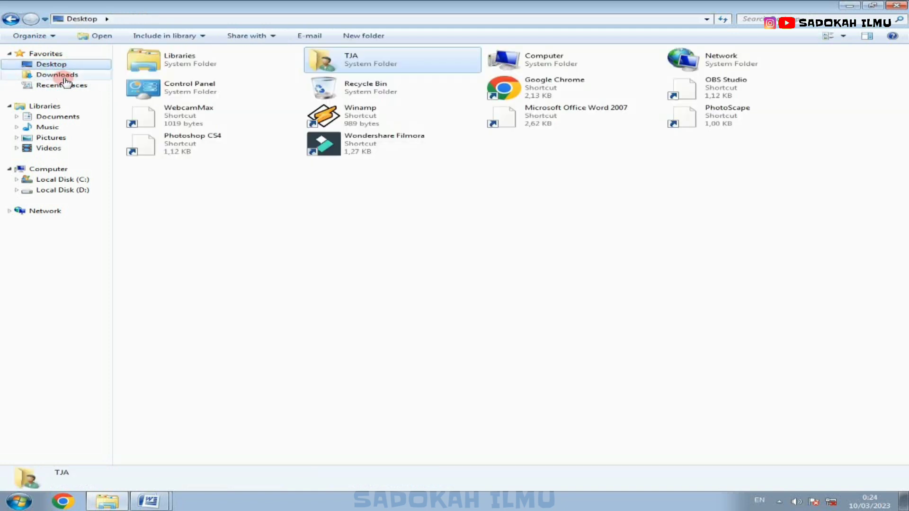
pyautogui.click(62, 75)
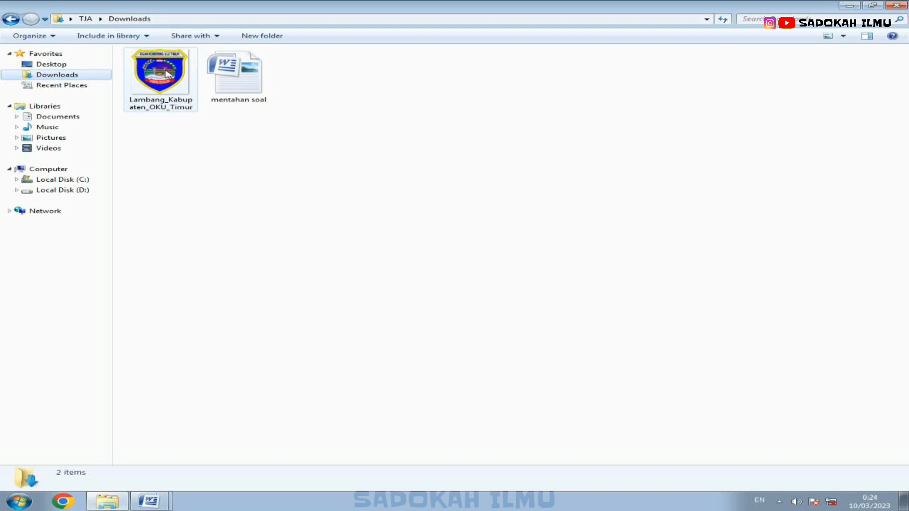
pyautogui.click(165, 73)
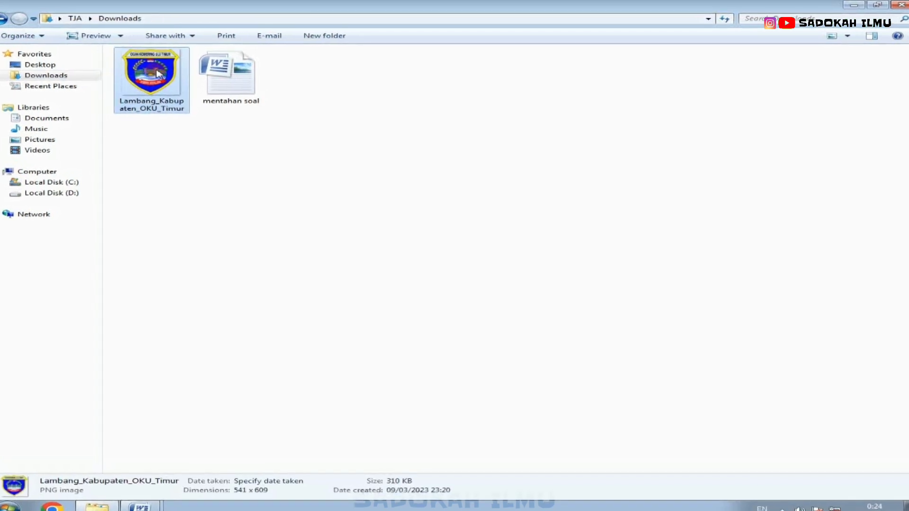
pyautogui.rightClick(166, 73)
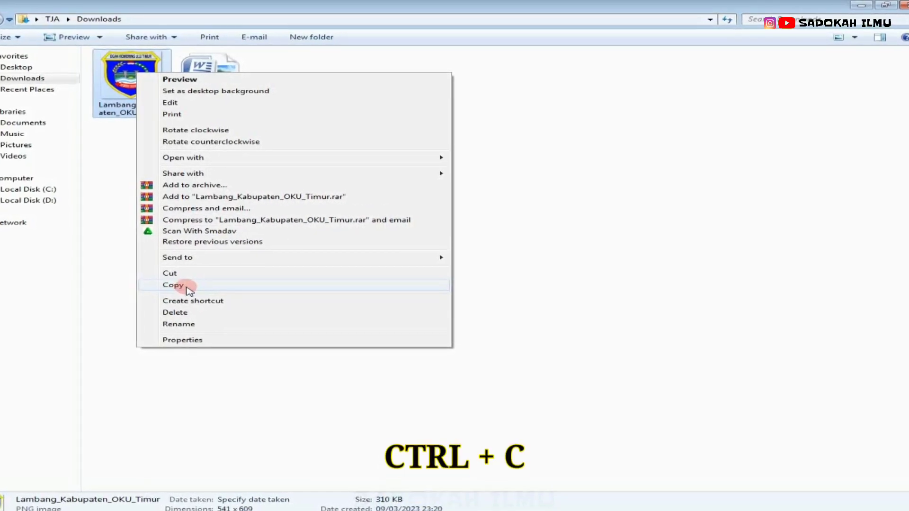
pyautogui.click(171, 279)
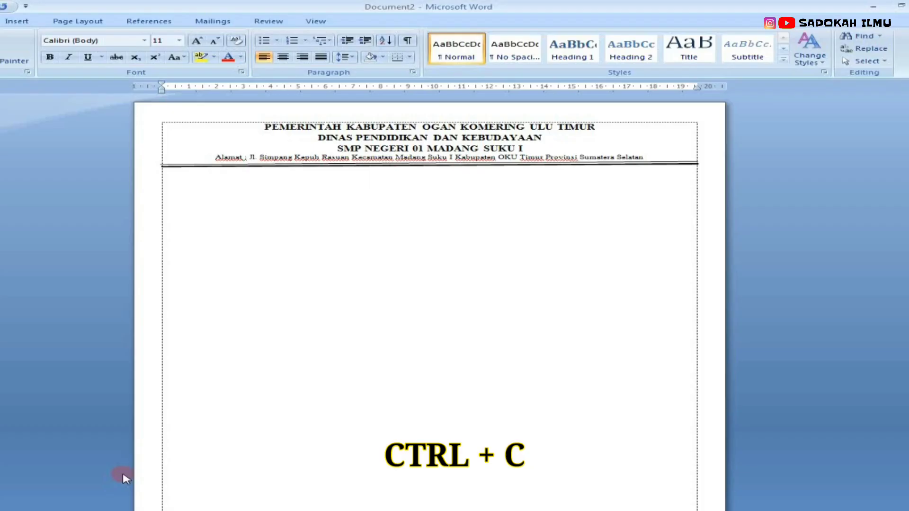
# Step: Paste the logo image into the document just below the double rule and select it
pyautogui.click(188, 199)
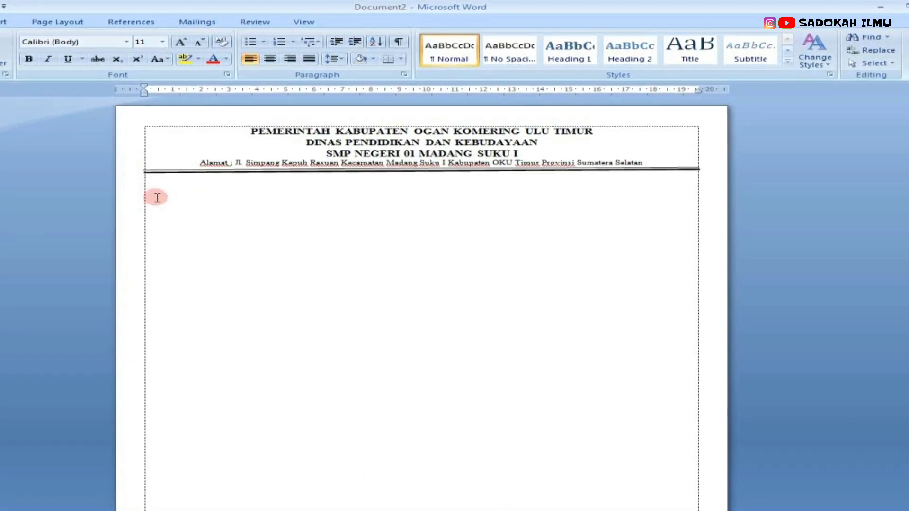
pyautogui.click(178, 193)
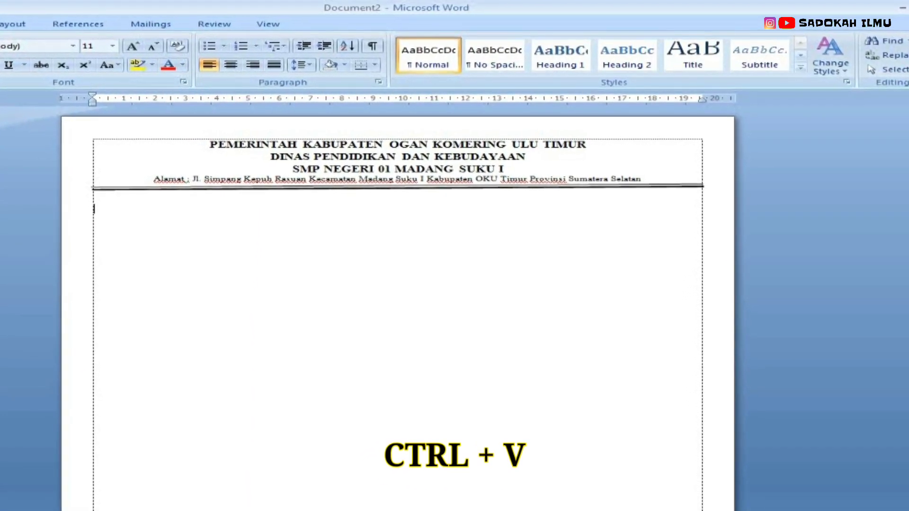
pyautogui.hotkey('ctrl', 'v')
pyautogui.click(177, 274)
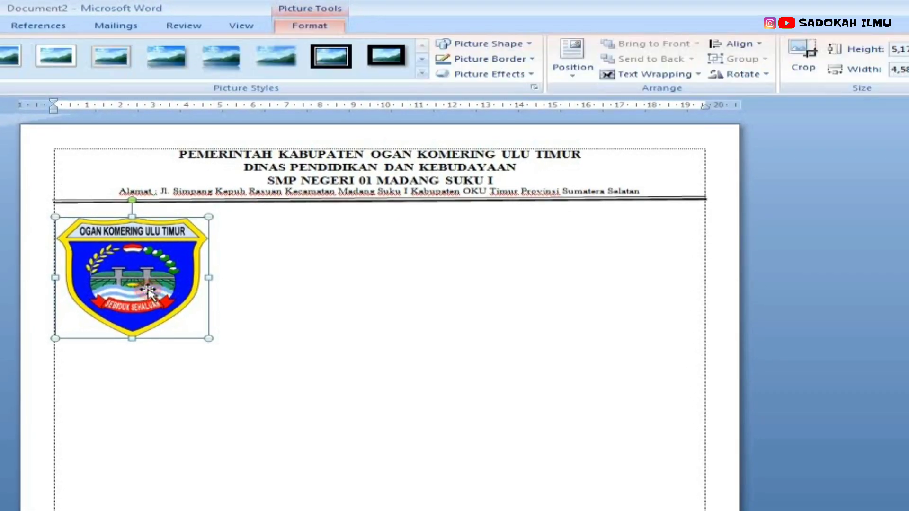
# Step: Set the logo's text wrapping to In Front of Text
pyautogui.click(607, 45)
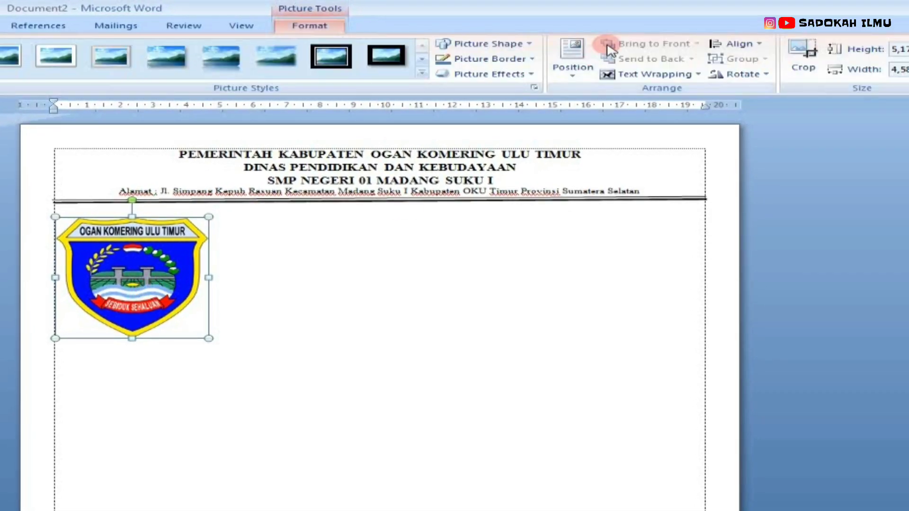
pyautogui.click(630, 76)
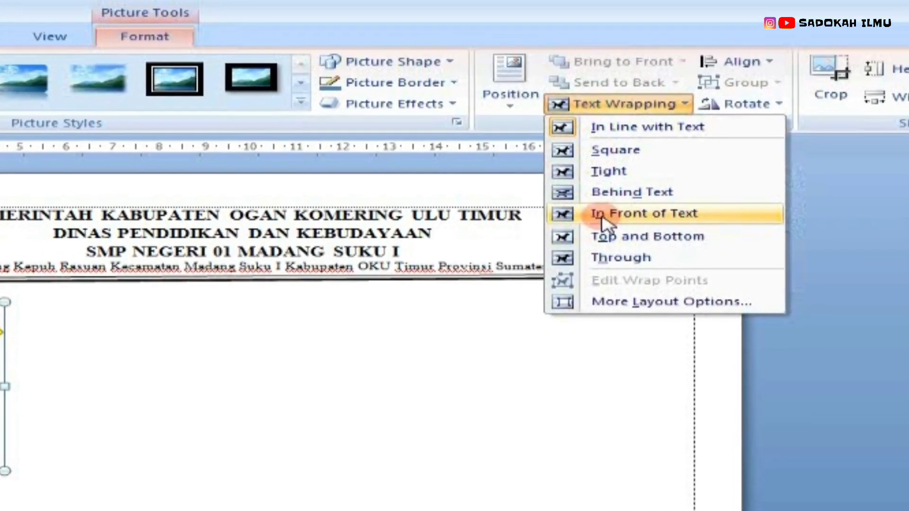
pyautogui.click(602, 220)
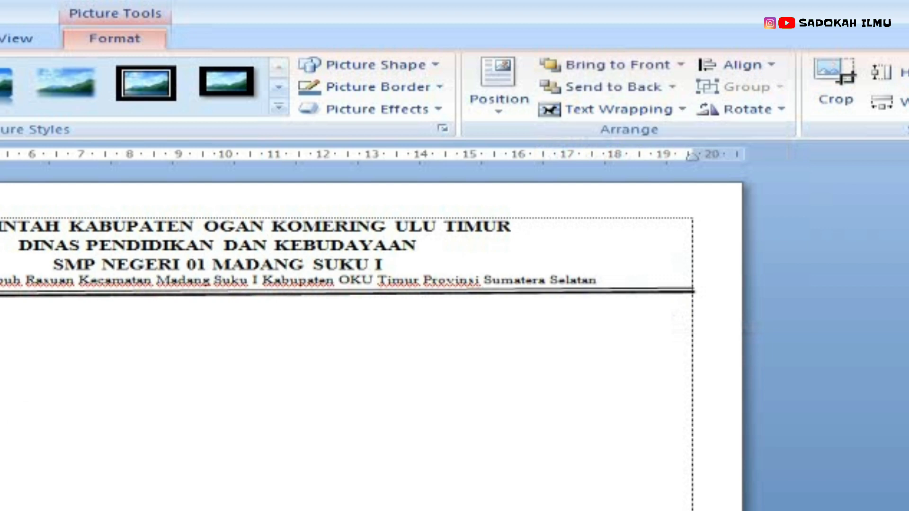
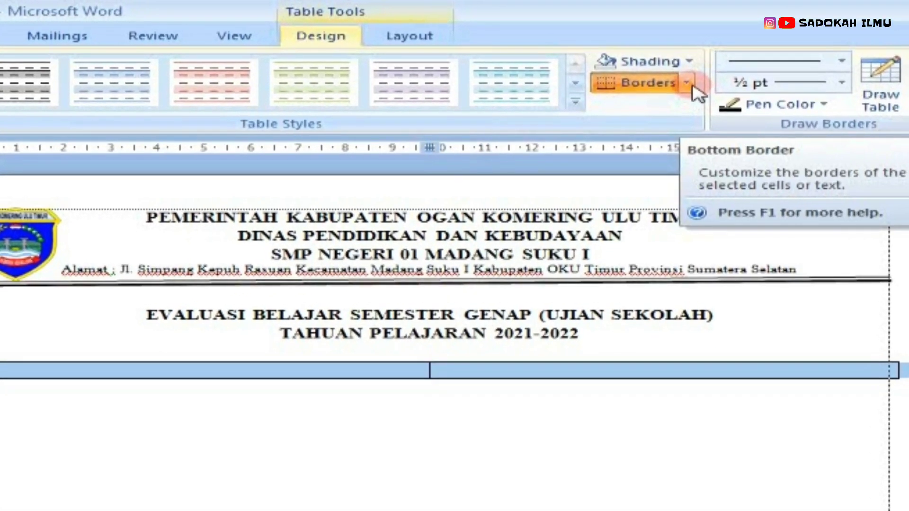
# Step: Remove all borders from the two-column table and enter 'Matapelajaran : Pejanjas' in its first cell
pyautogui.click(686, 83)
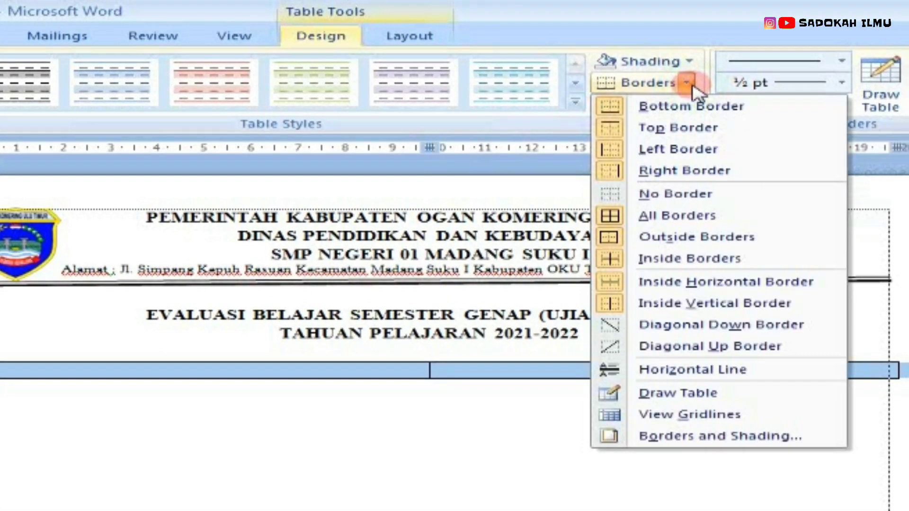
pyautogui.click(663, 193)
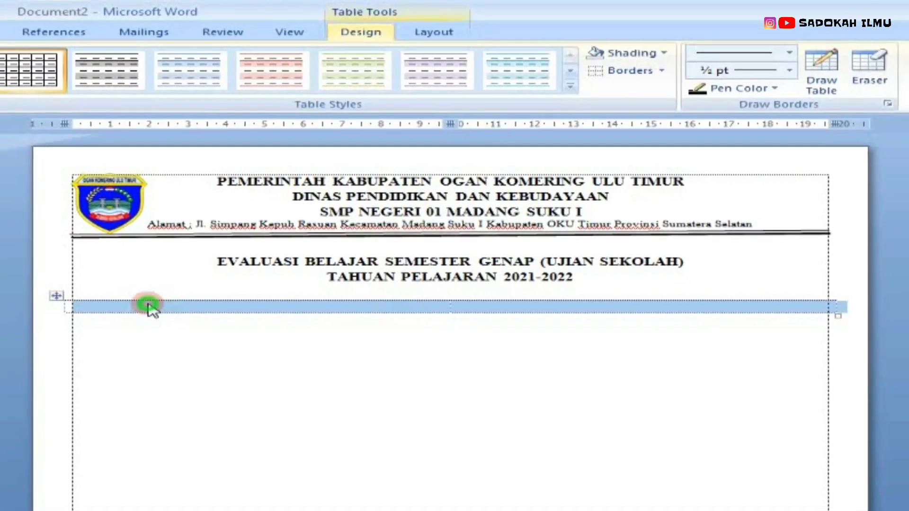
pyautogui.click(135, 325)
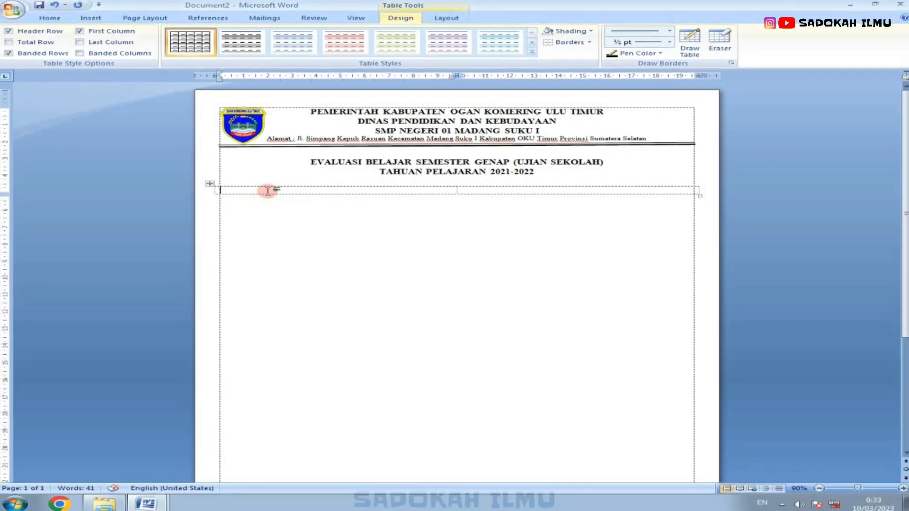
pyautogui.write('matapelaj')
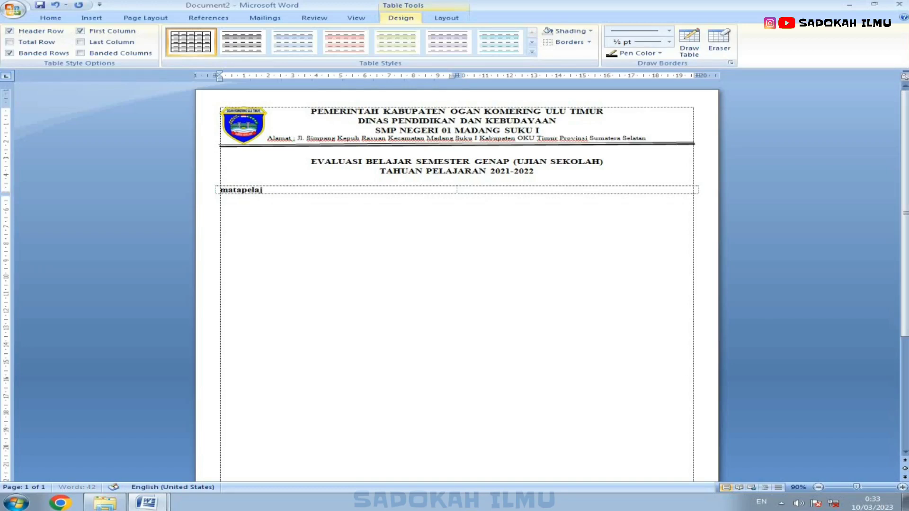
pyautogui.write('aran ')
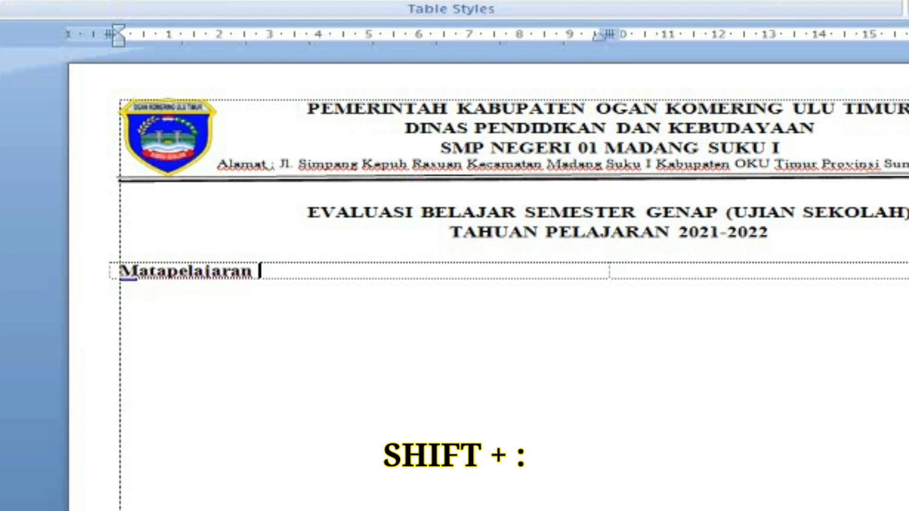
pyautogui.write(':')
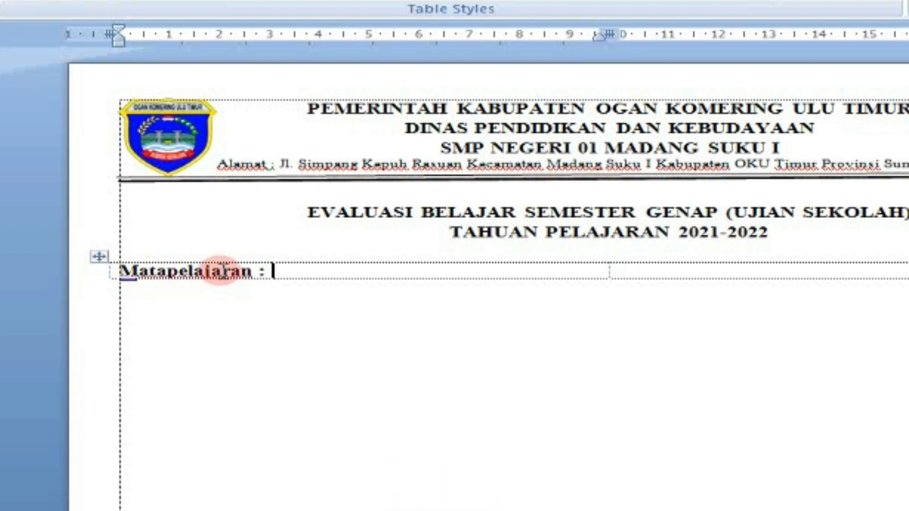
pyautogui.write(' Pejanjas')
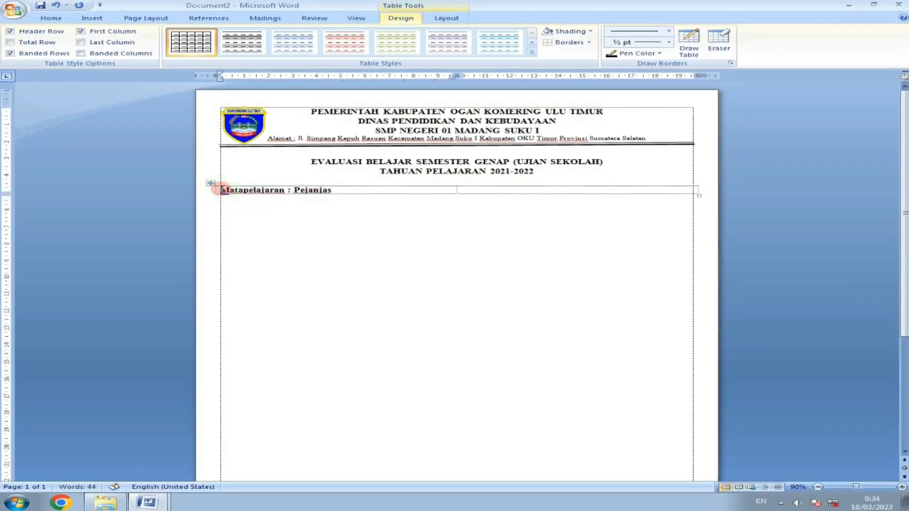
# Step: Remove bold from the first line and add the Kelas : IX (Sembilan), Hari/ Tanggal, Waktu and Semester : Genap lines
pyautogui.moveTo(221, 190); pyautogui.dragTo(237, 198)
pyautogui.hotkey('ctrl', 'b')
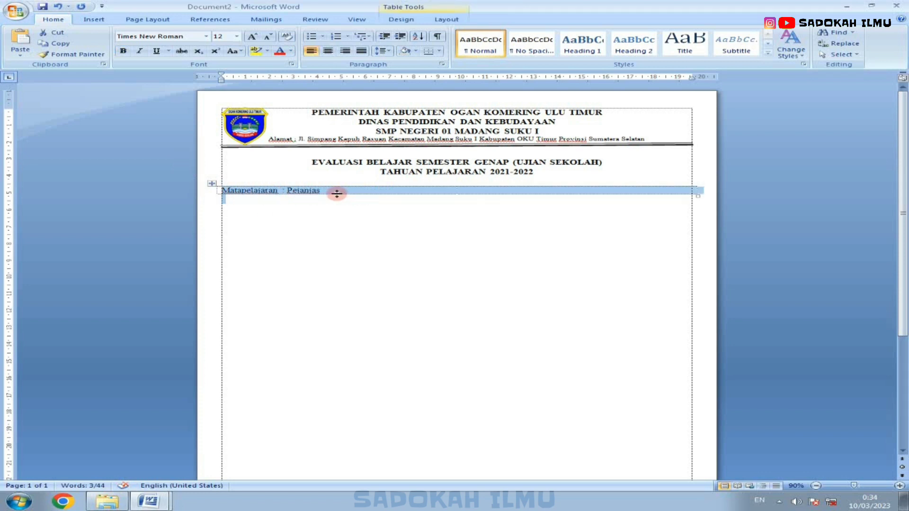
pyautogui.click(336, 191)
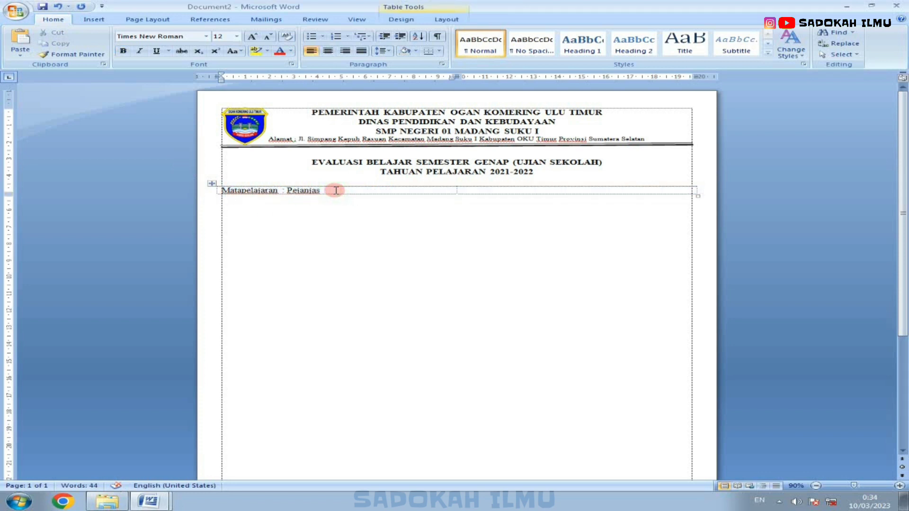
pyautogui.press('Return')
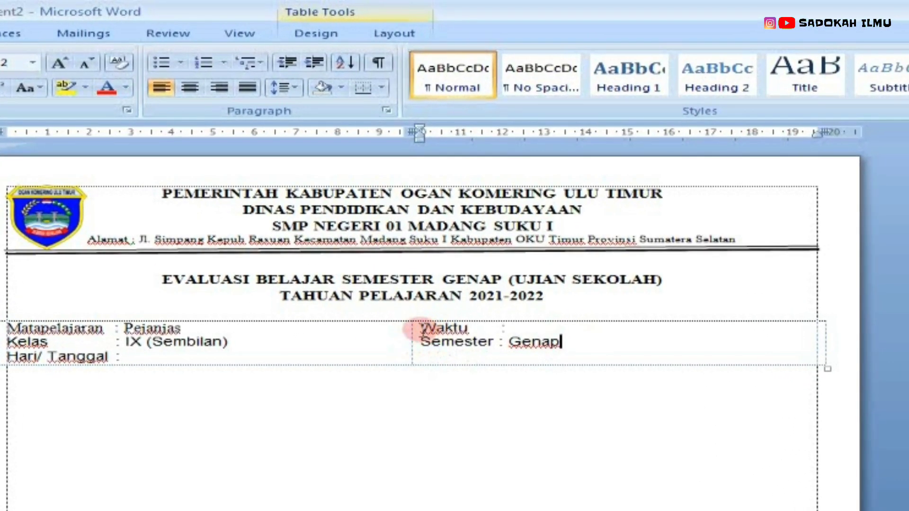
# Step: Indent the Waktu and Semester lines further right within the second column
pyautogui.moveTo(420, 328); pyautogui.dragTo(574, 338)
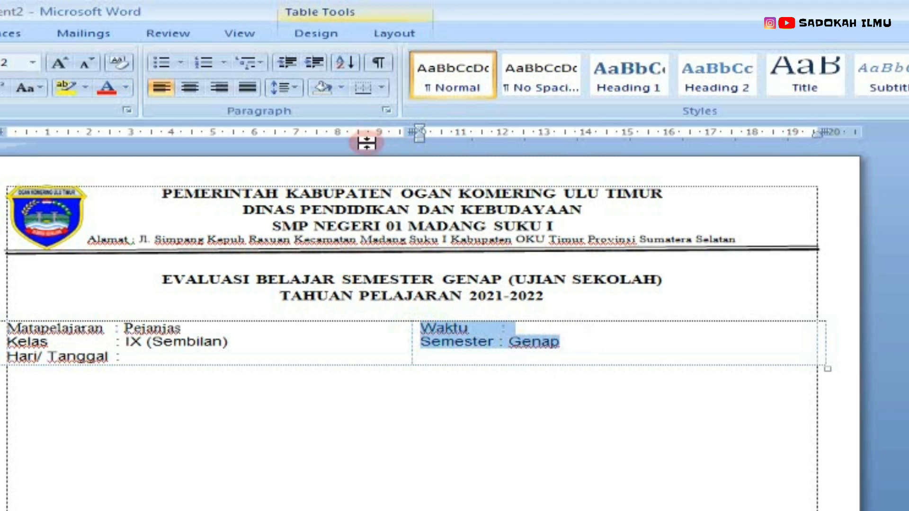
pyautogui.moveTo(420, 139); pyautogui.dragTo(505, 124)
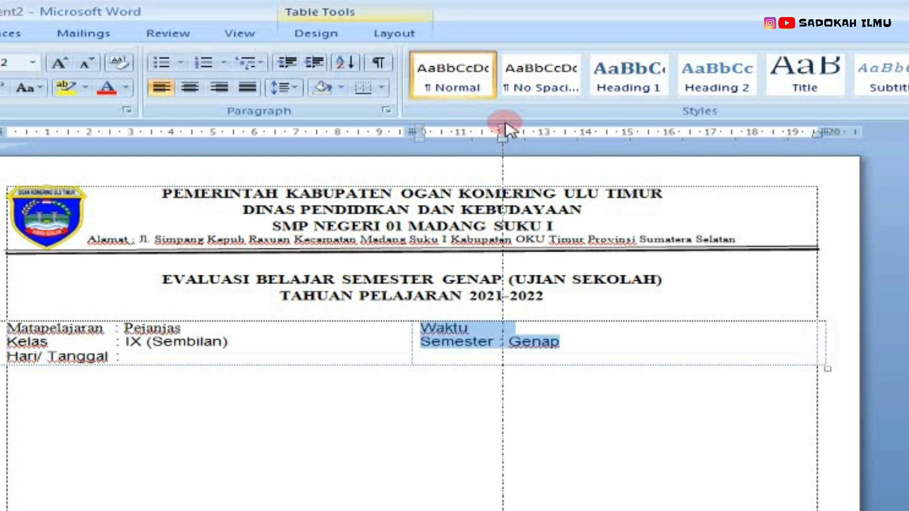
pyautogui.moveTo(505, 124)
pyautogui.mouseDown()
pyautogui.moveTo(485, 127)
pyautogui.moveTo(506, 131)
pyautogui.mouseUp()
pyautogui.click(528, 329)
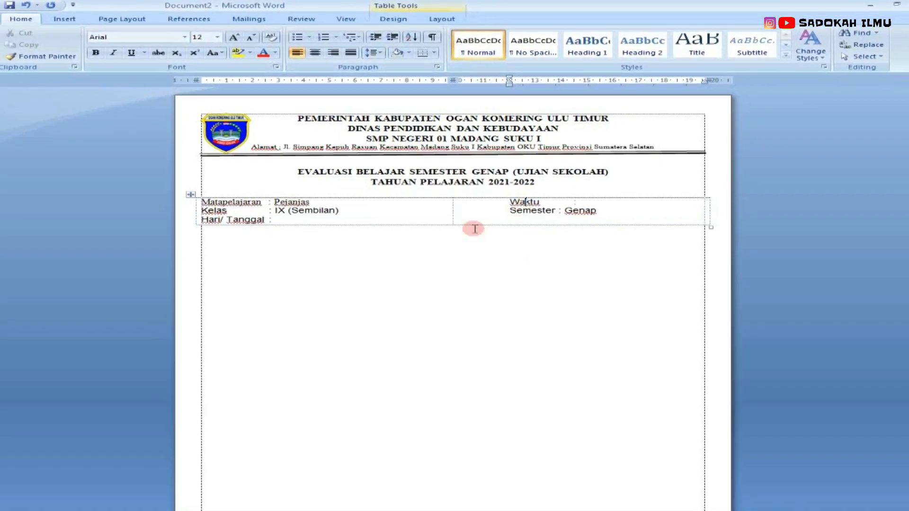
# Step: Compare the layout with the reference exam document's print preview, then return to the draft
pyautogui.click(240, 234)
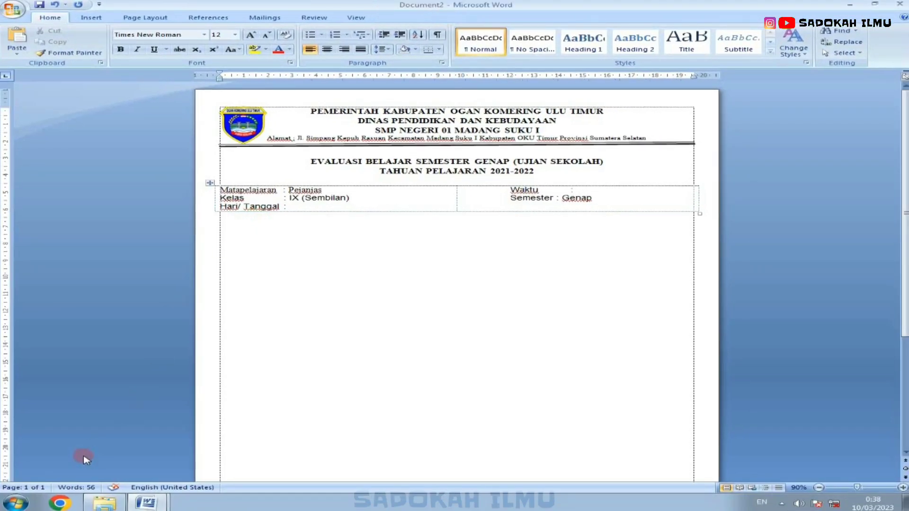
pyautogui.moveTo(146, 501)
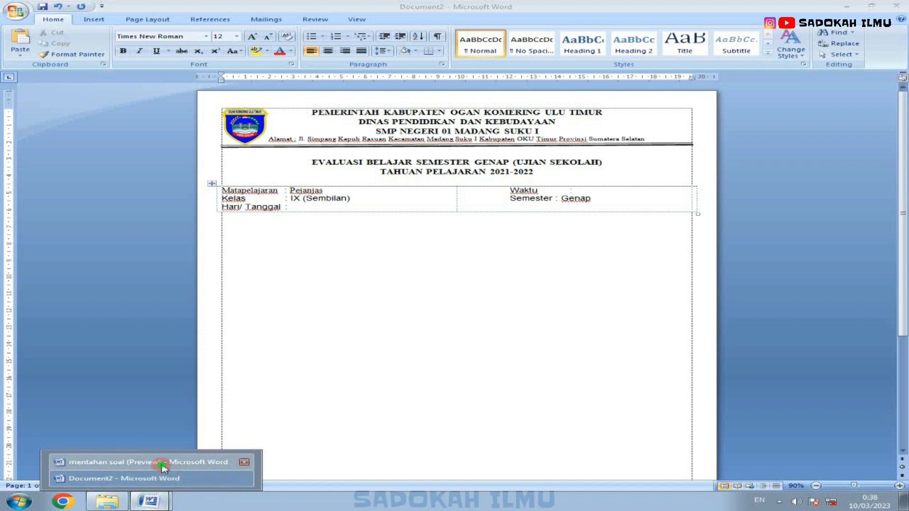
pyautogui.click(162, 465)
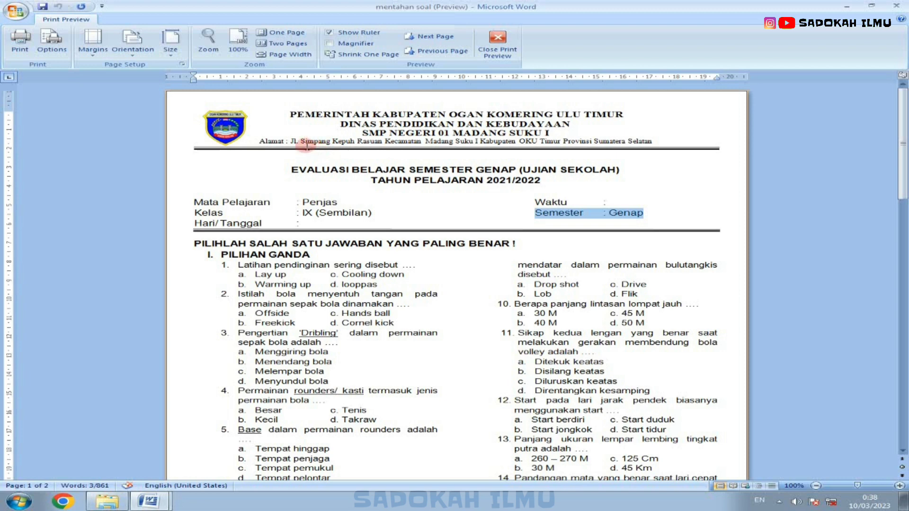
pyautogui.click(150, 503)
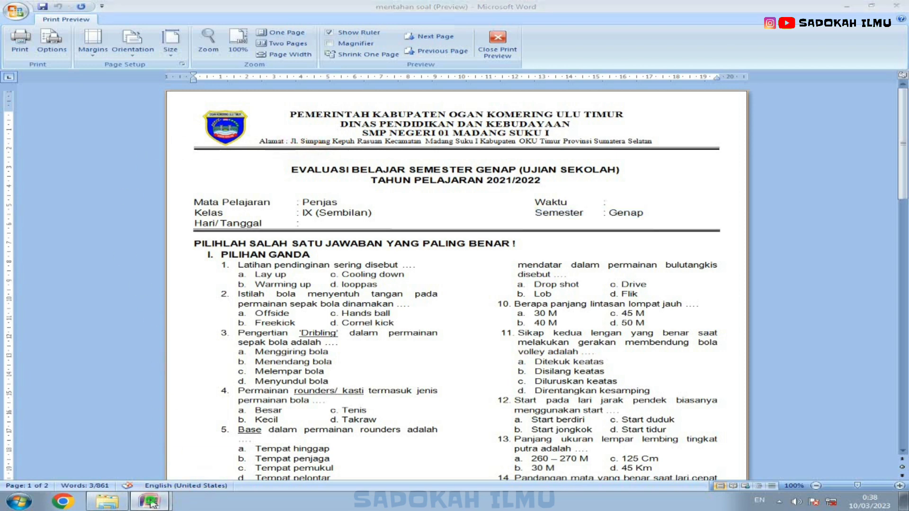
pyautogui.click(218, 416)
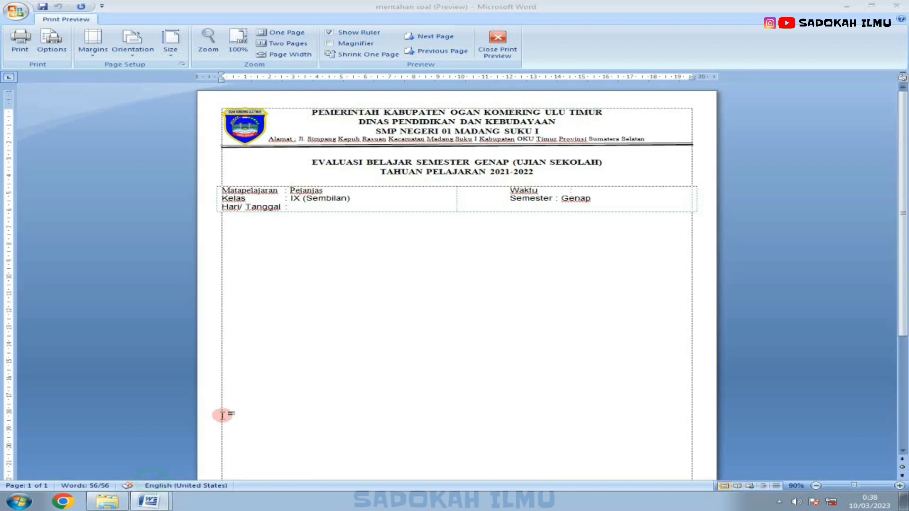
# Step: Copy the double rule under the header and paste a duplicate
pyautogui.click(338, 147)
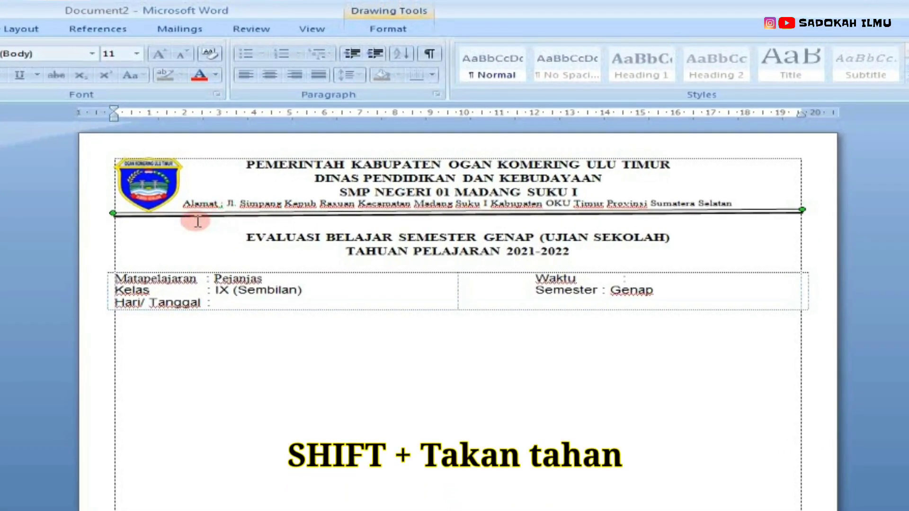
pyautogui.keyDown('shift'); pyautogui.click(232, 216); pyautogui.keyUp('shift')
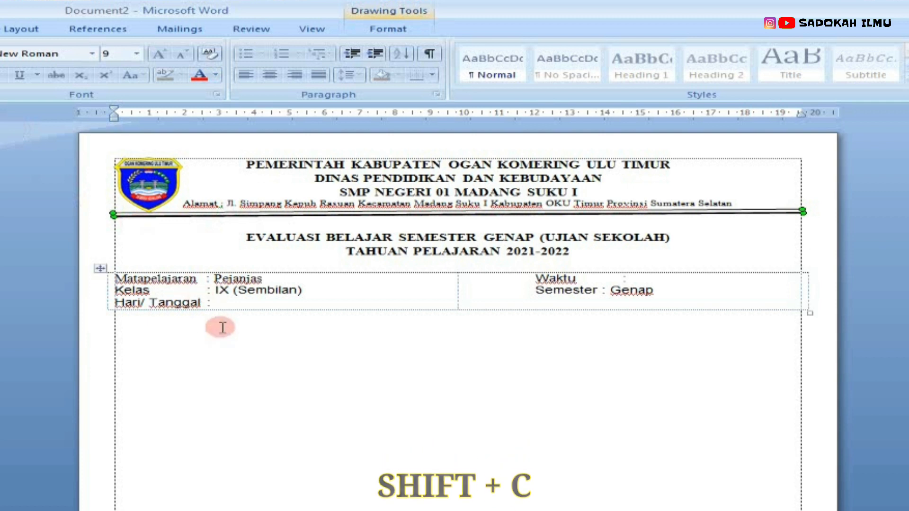
pyautogui.click(205, 336)
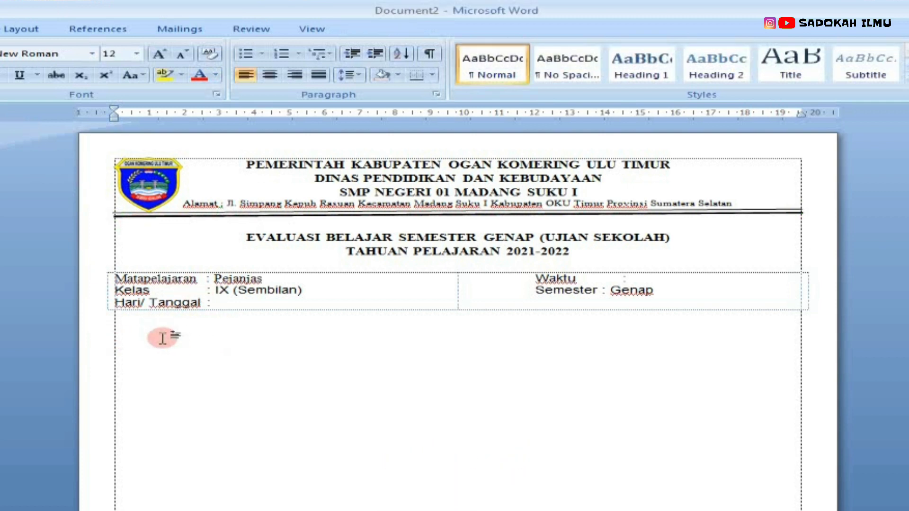
pyautogui.hotkey('ctrl', 'v')
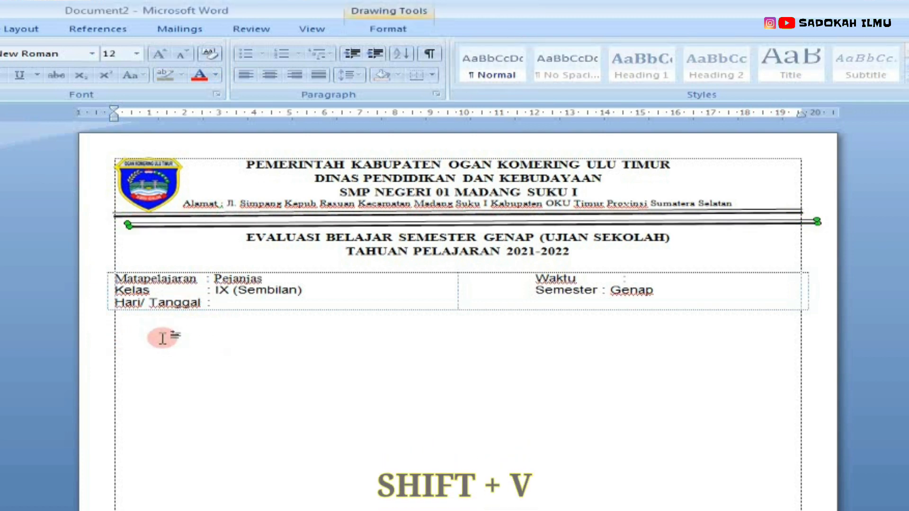
# Step: Move the pasted double rule down to sit just below the information table
pyautogui.press('Left')
pyautogui.press('Down')
pyautogui.press('Down')
pyautogui.press('Down')
pyautogui.press('Down')
pyautogui.press('Down')
pyautogui.press('Down')
pyautogui.press('Down')
pyautogui.press('Down')
pyautogui.press('Down')
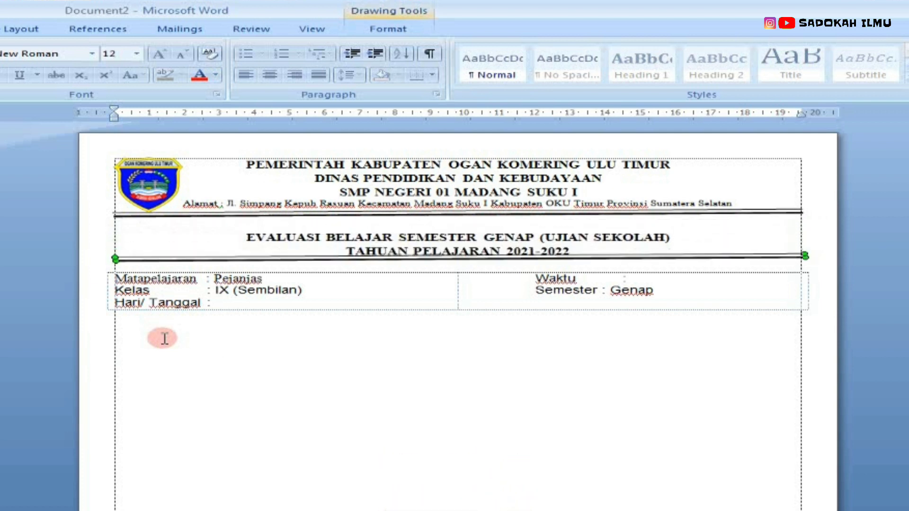
pyautogui.press('Down')
pyautogui.press('Down')
pyautogui.press('Down')
pyautogui.press('Down')
pyautogui.press('Down')
pyautogui.press('Down')
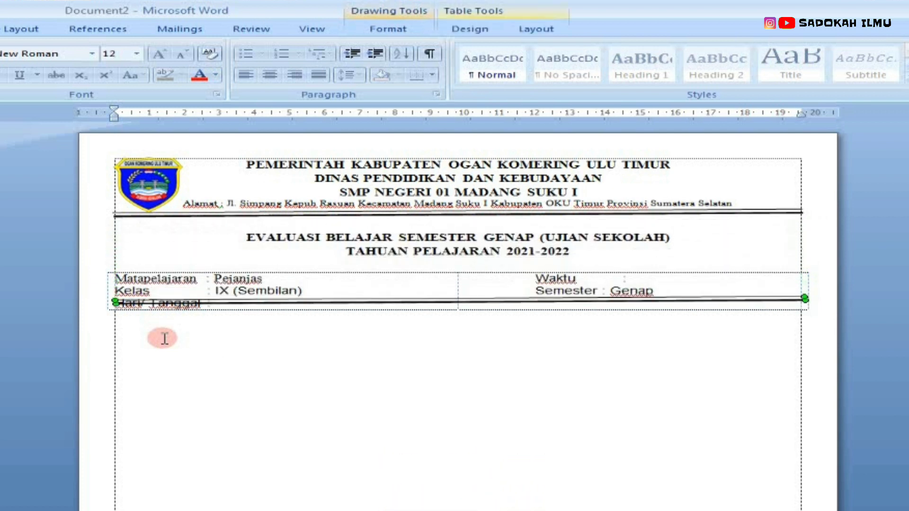
pyautogui.hotkey('ctrl', 'Down')
pyautogui.hotkey('ctrl', 'Down')
pyautogui.hotkey('ctrl', 'Down')
pyautogui.hotkey('ctrl', 'Down')
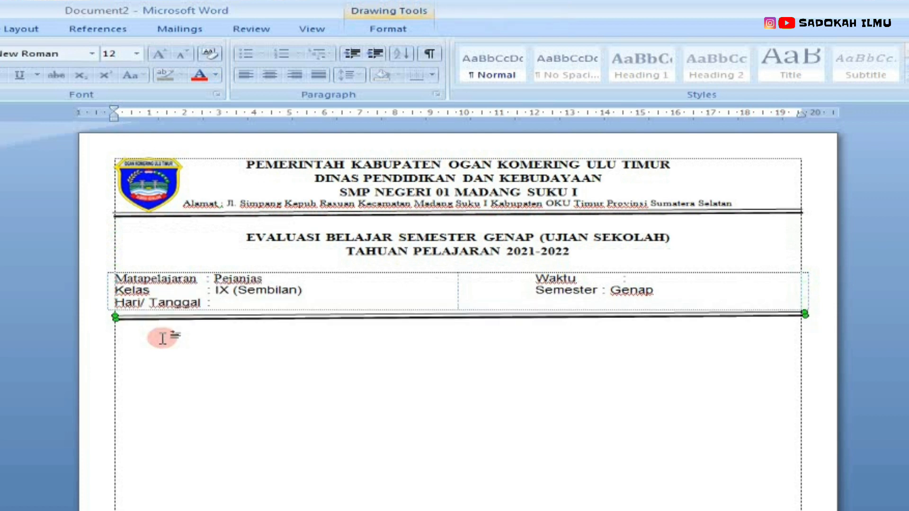
pyautogui.hotkey('ctrl', 'Up')
pyautogui.hotkey('ctrl', 'Up')
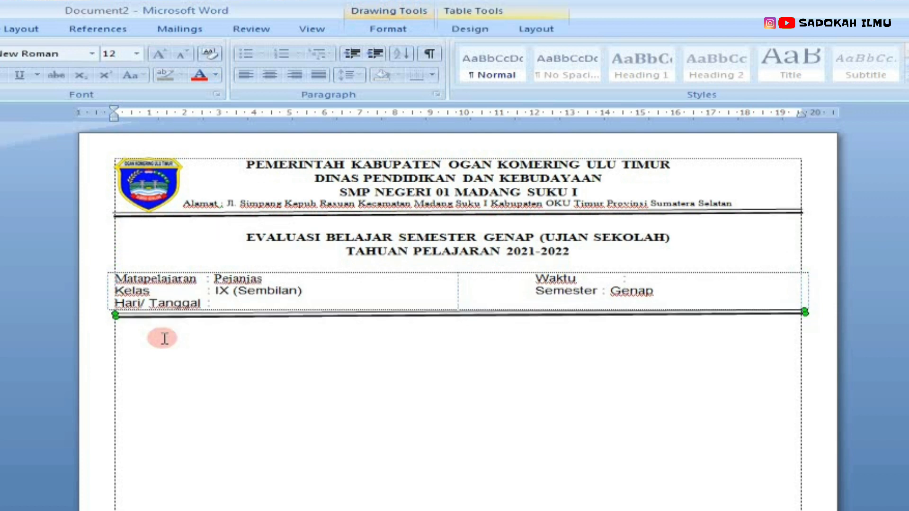
pyautogui.hotkey('ctrl', 'Down')
pyautogui.hotkey('ctrl', 'Down')
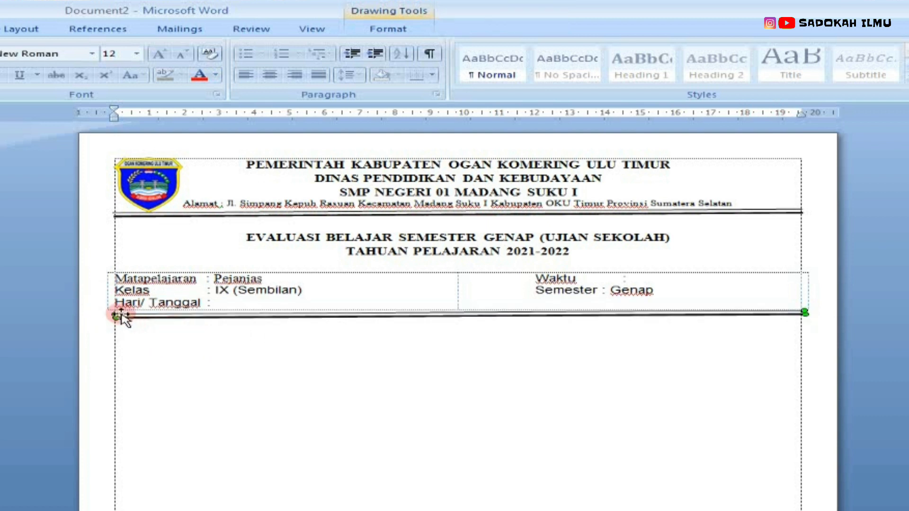
pyautogui.click(326, 372)
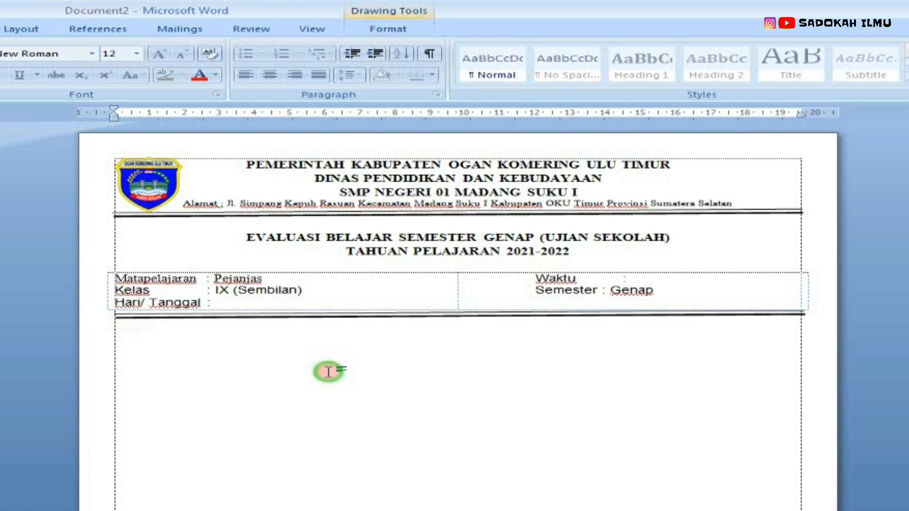
# Step: Add a new paragraph below the table and shift the copied double rule back up under the table
pyautogui.press('Return')
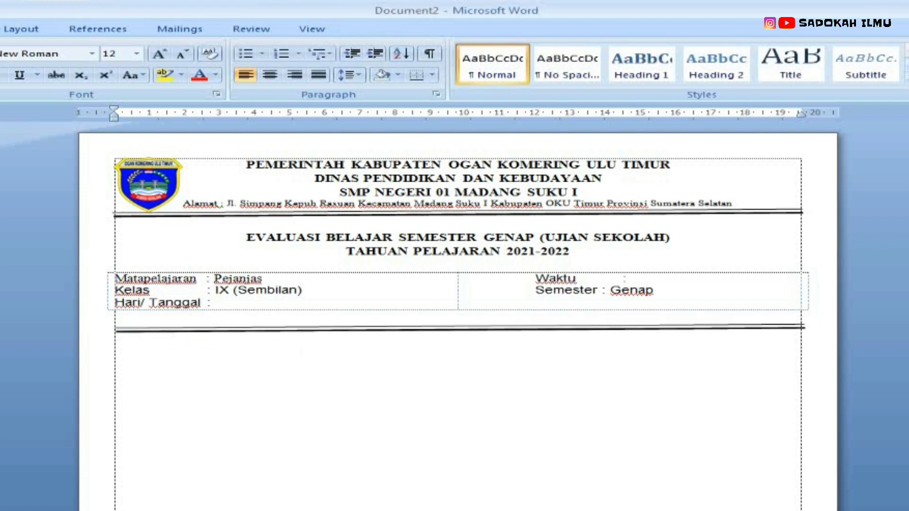
pyautogui.click(203, 330)
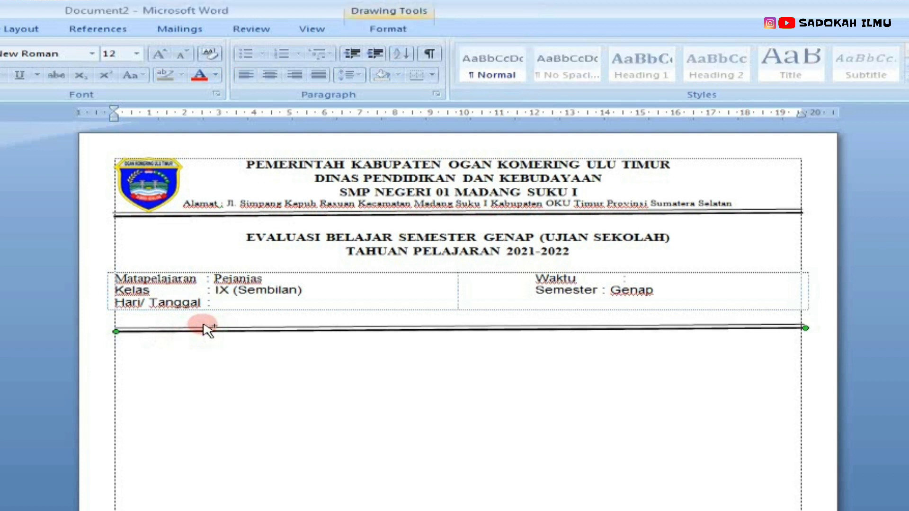
pyautogui.keyDown('ctrl'); pyautogui.click(219, 326); pyautogui.keyUp('ctrl')
pyautogui.moveTo(219, 326); pyautogui.dragTo(222, 311)
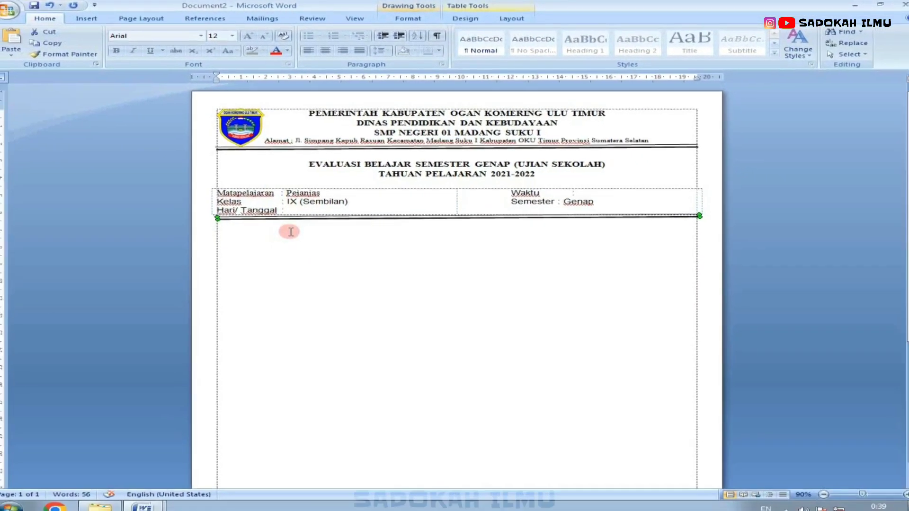
pyautogui.click(293, 230)
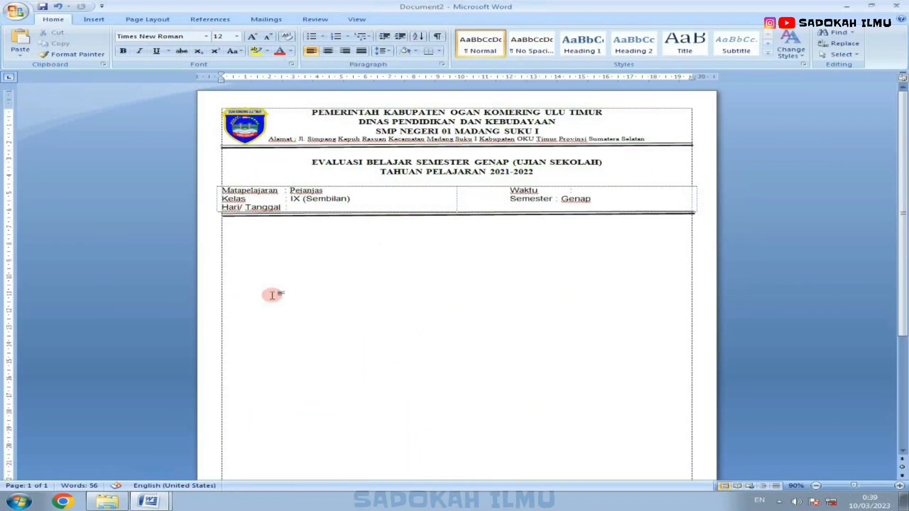
# Step: Type the instruction 'PILIHLAH SALAH SATU JAWABAN YANG PALING BENAR!' and start a numbered heading 'I. PILIHAN GANDA'
pyautogui.write('P')
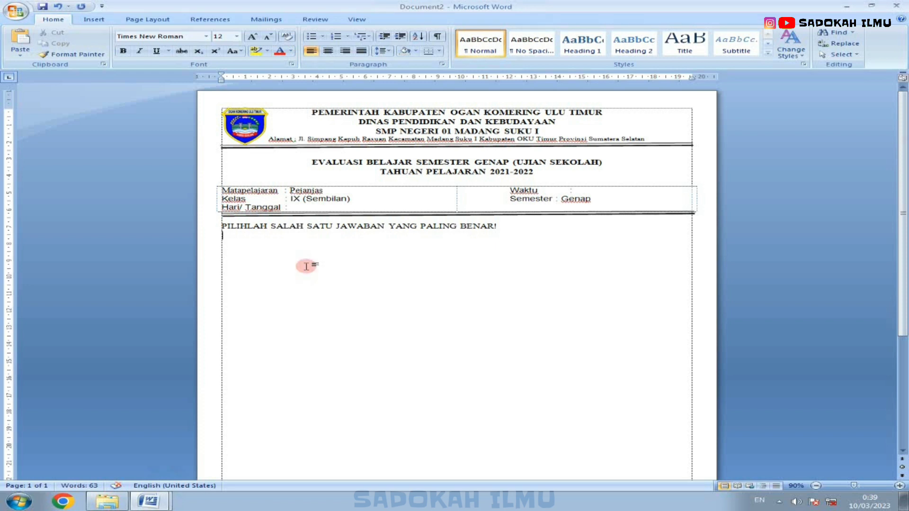
pyautogui.write('1')
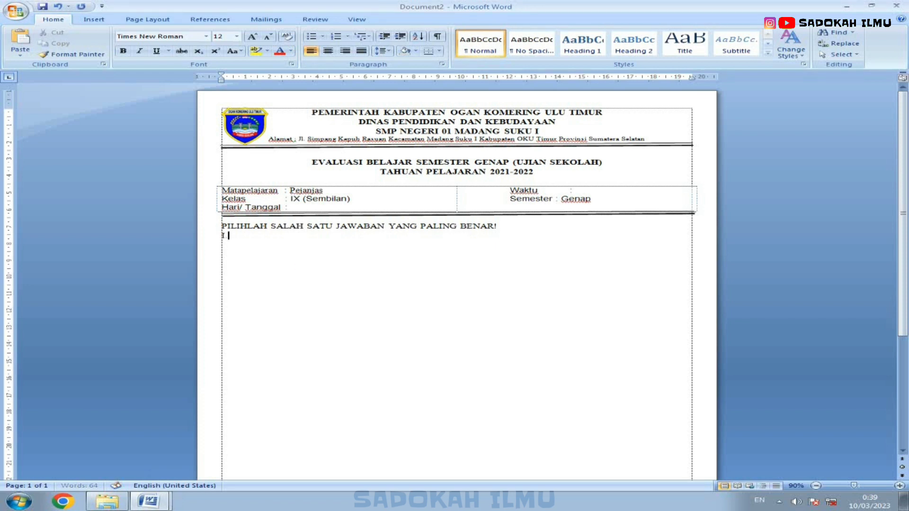
pyautogui.write('.')
pyautogui.press('Tab')
pyautogui.write('P')
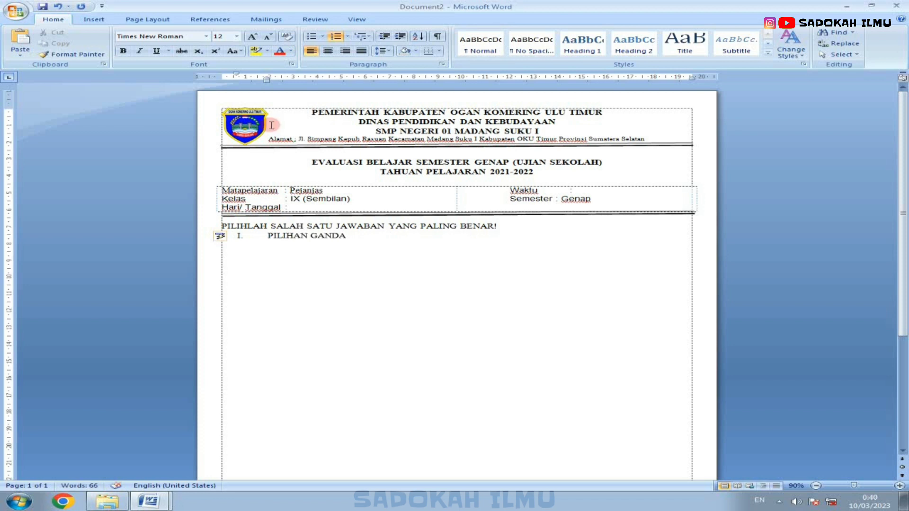
pyautogui.click(209, 236)
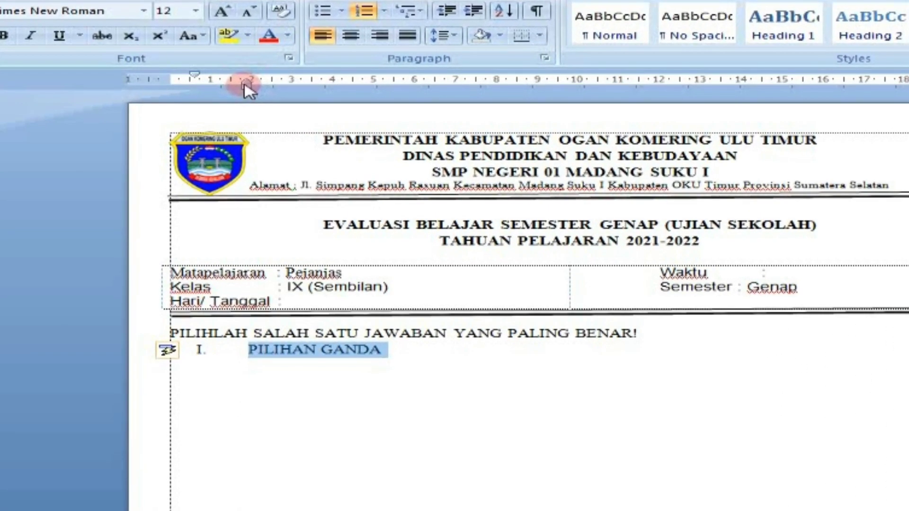
# Step: Reduce the indent of the 'I. PILIHAN GANDA' heading and add an empty unnumbered paragraph below it
pyautogui.moveTo(265, 78); pyautogui.dragTo(214, 88)
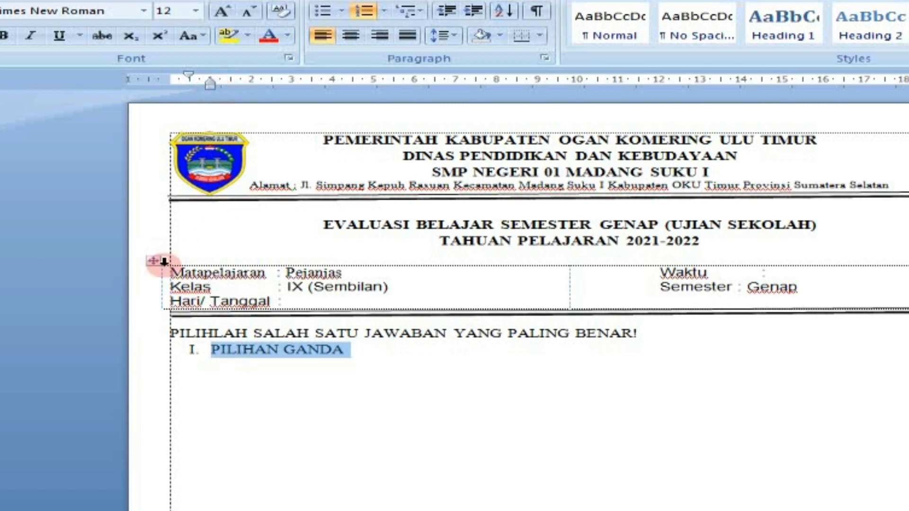
pyautogui.click(385, 348)
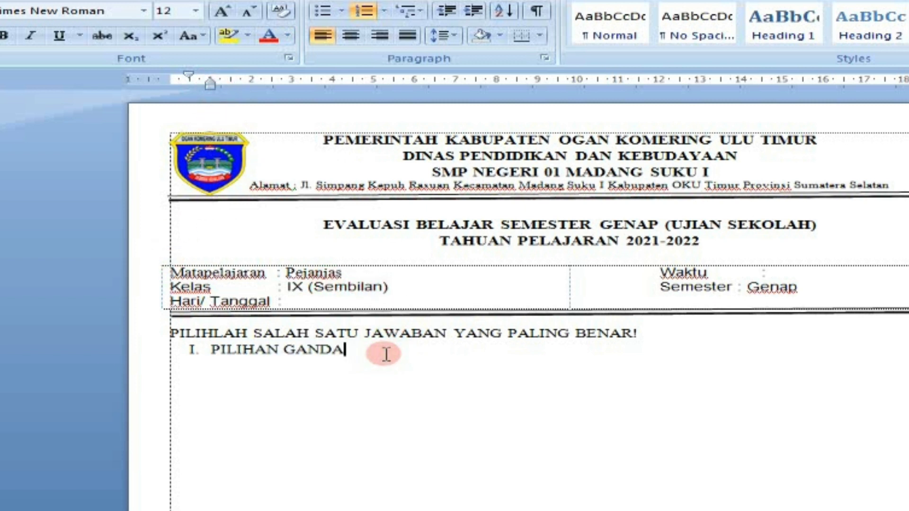
pyautogui.press('Return')
pyautogui.press('BackSpace')
pyautogui.press('BackSpace')
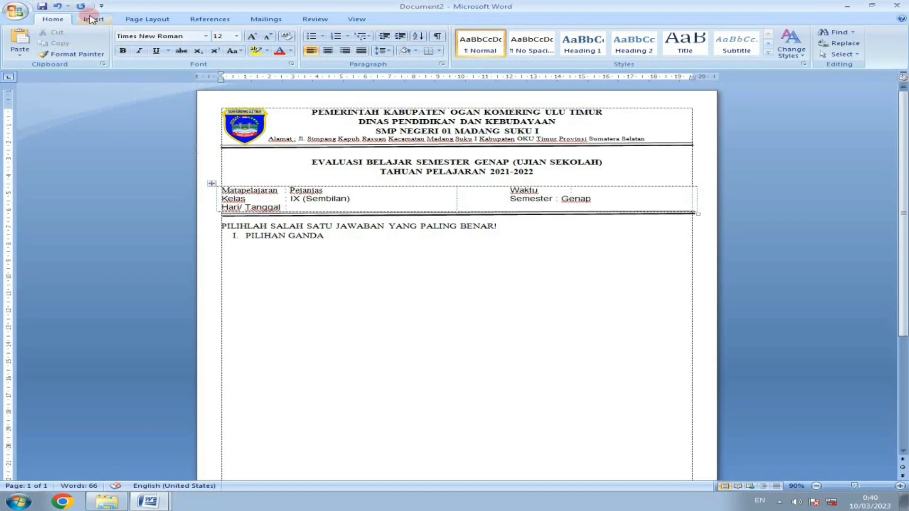
# Step: Format the document from this point forward into two columns of equal width
pyautogui.click(90, 19)
pyautogui.click(137, 21)
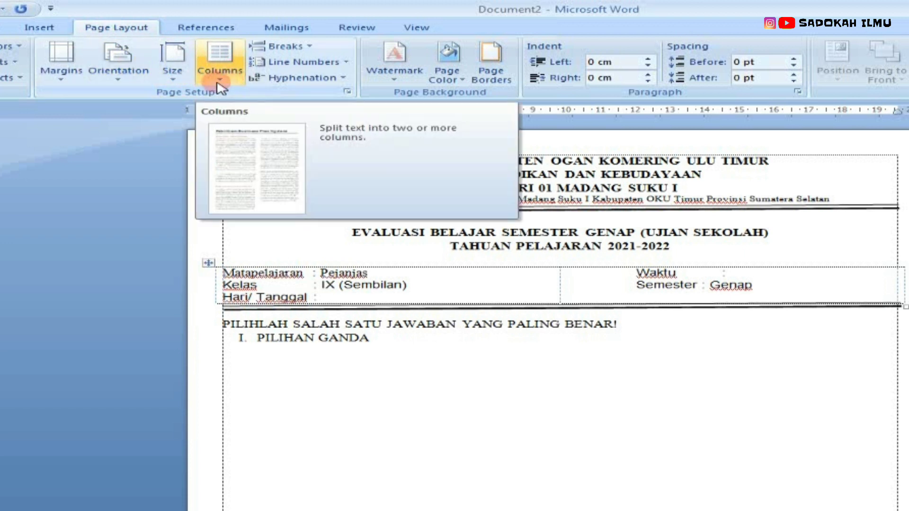
pyautogui.click(220, 71)
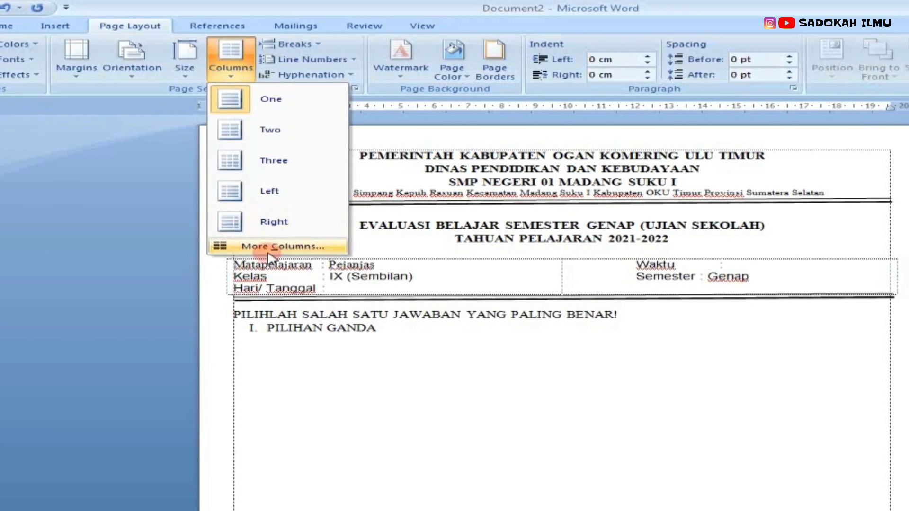
pyautogui.click(307, 246)
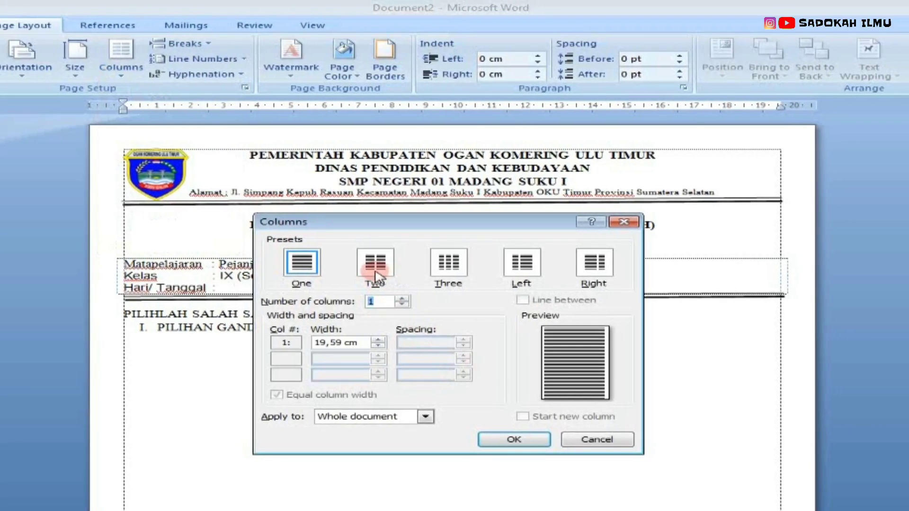
pyautogui.click(375, 265)
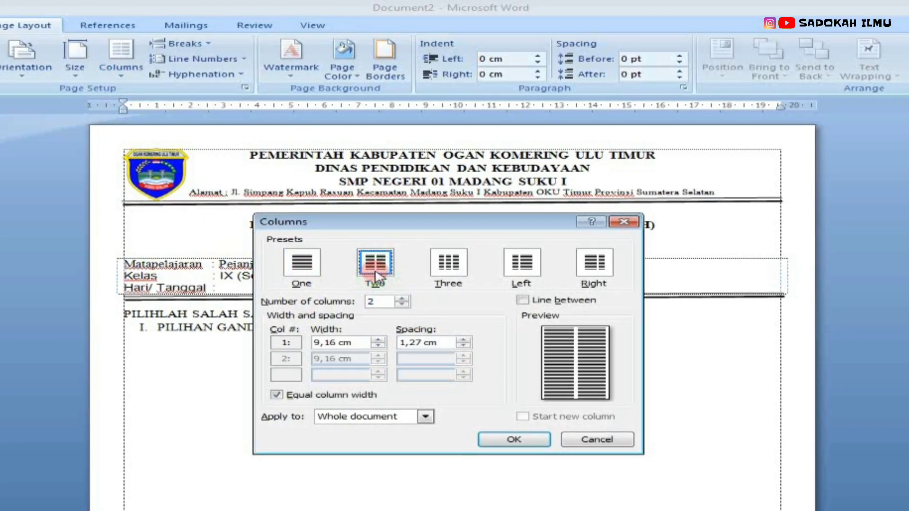
pyautogui.click(325, 395)
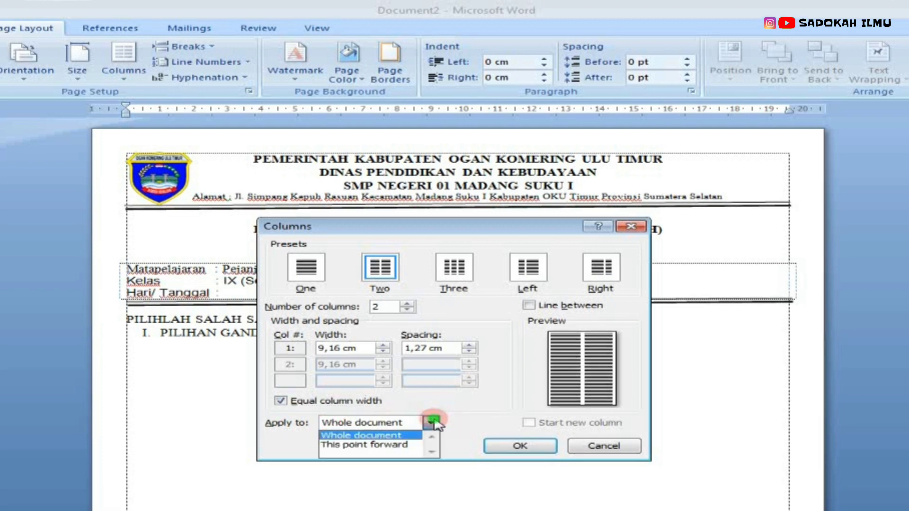
pyautogui.click(431, 422)
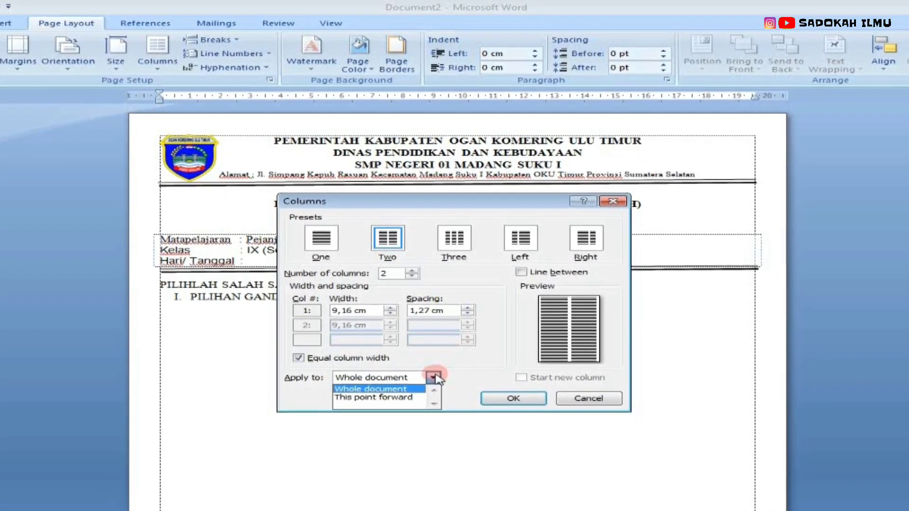
pyautogui.click(374, 397)
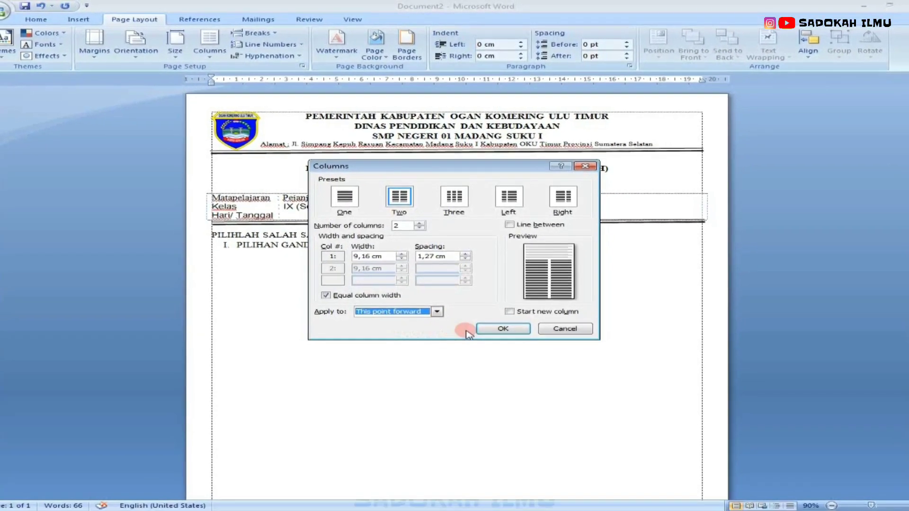
pyautogui.click(488, 329)
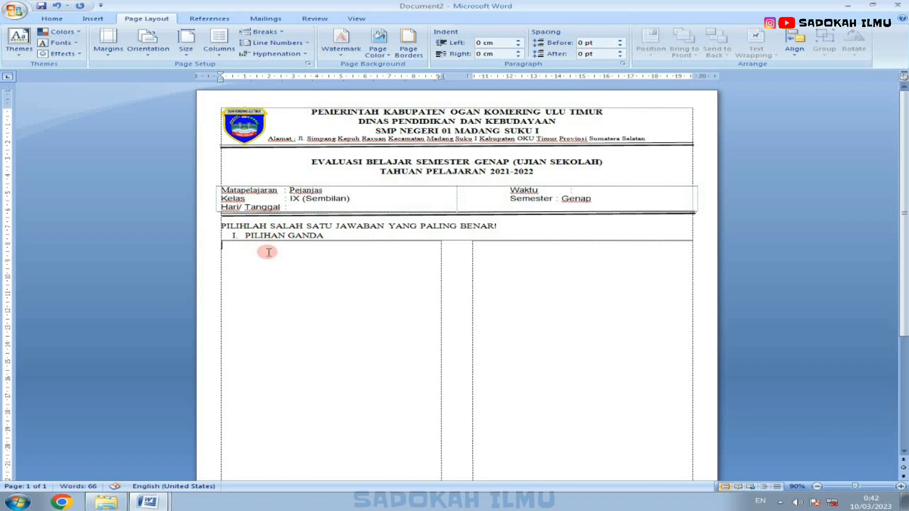
pyautogui.scroll(-3, 267, 253)
pyautogui.scroll(3, 266, 254)
pyautogui.scroll(-3, 267, 254)
pyautogui.scroll(3, 265, 253)
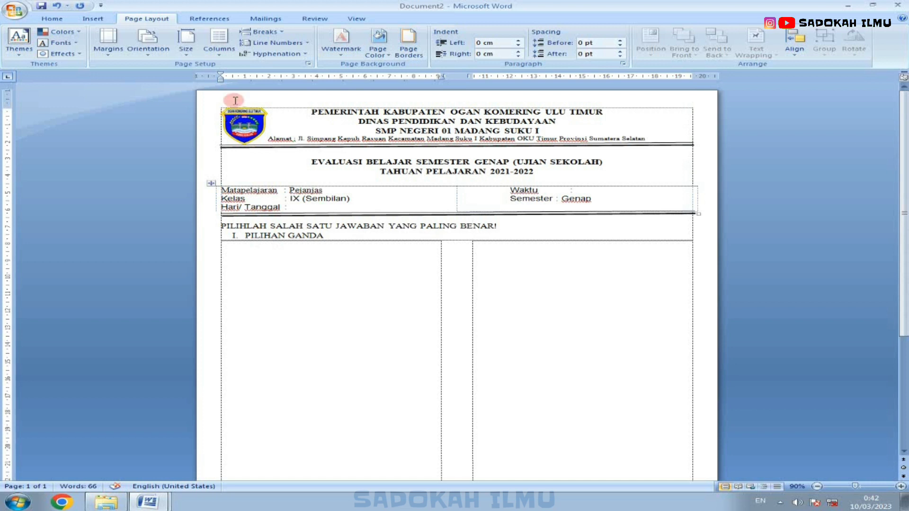
# Step: Start a numbered question list in the first column with question 1 'Latihan ganda sering disebut...'
pyautogui.scroll(-3, 280, 326)
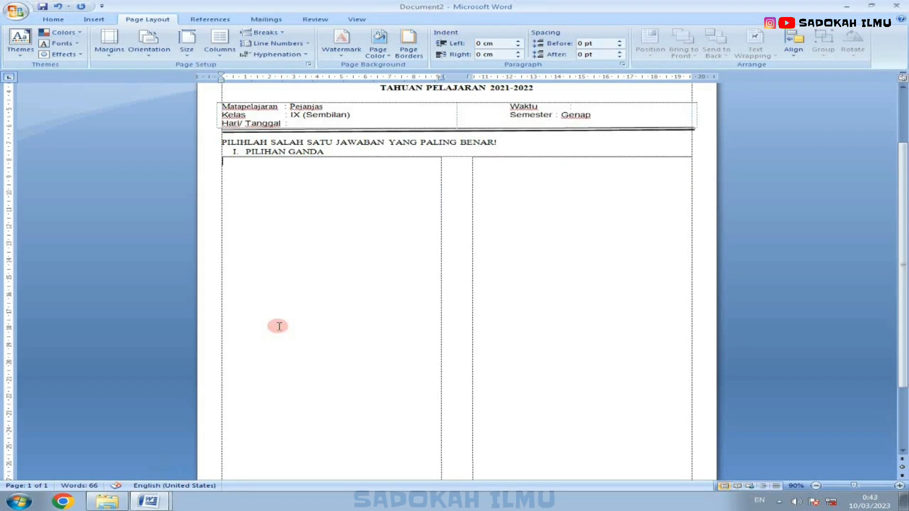
pyautogui.click(280, 327)
pyautogui.write('1. ')
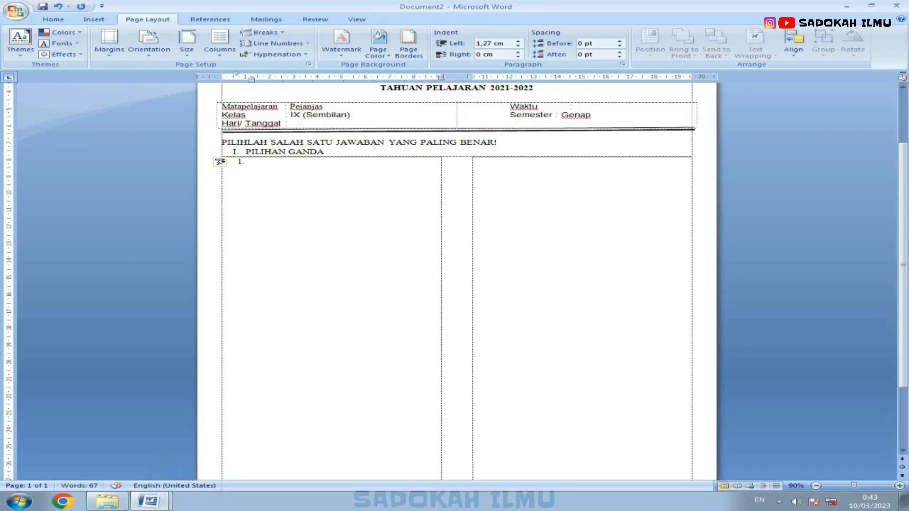
pyautogui.write('1')
pyautogui.write('atihan ganda sering disebut...')
pyautogui.press('Return')
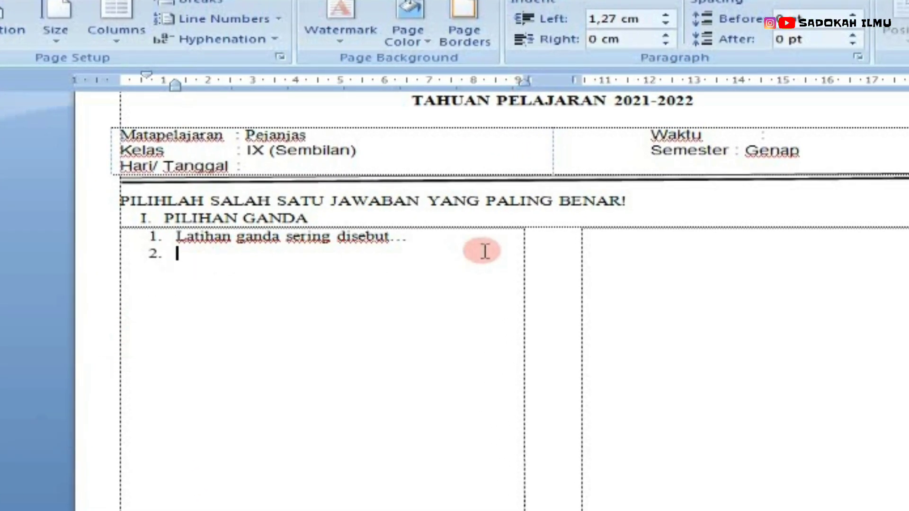
# Step: Add further empty numbered items below the first question
pyautogui.doubleClick(438, 234)
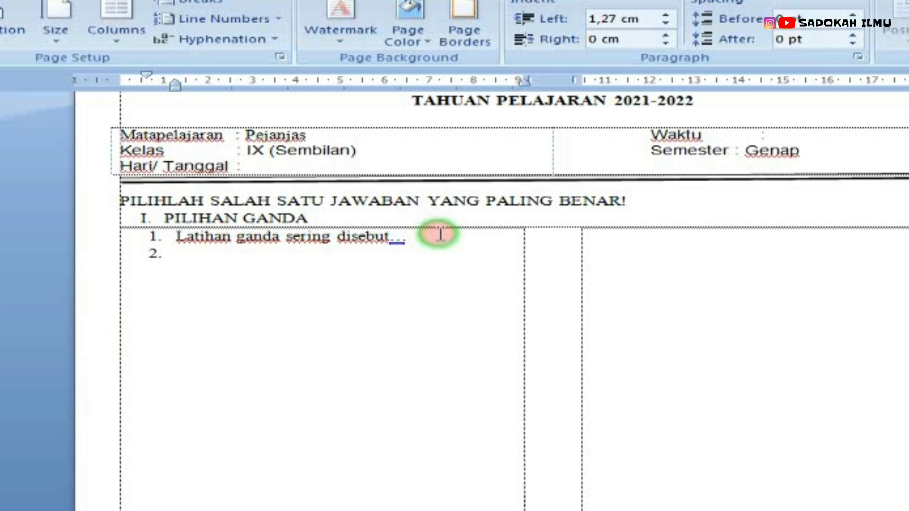
pyautogui.click(438, 234)
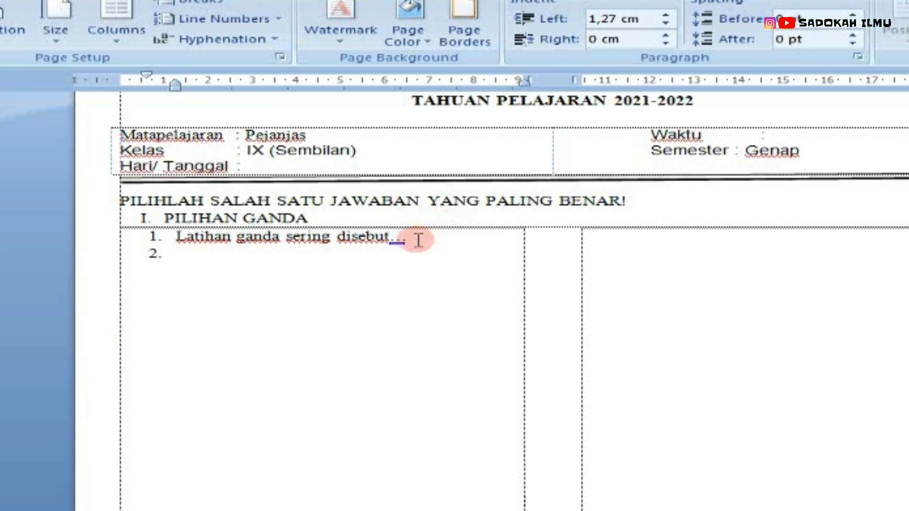
pyautogui.press('Return')
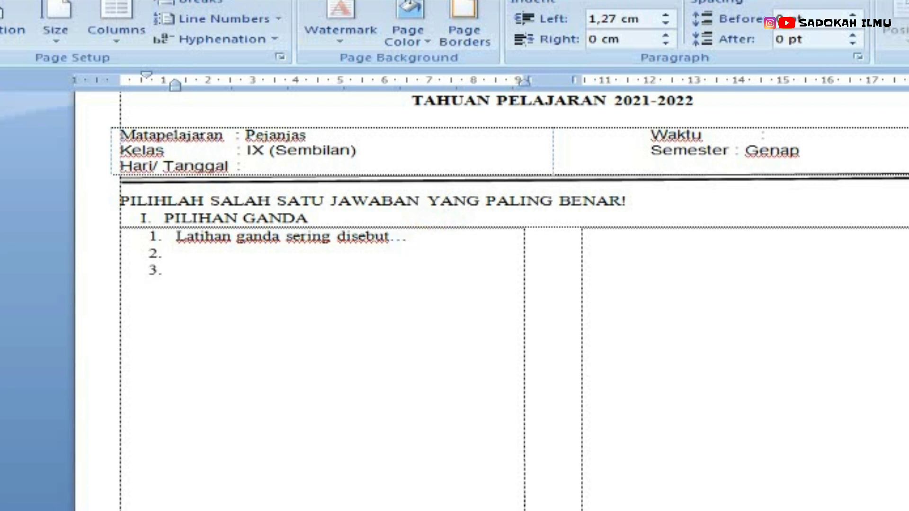
pyautogui.click(416, 238)
pyautogui.press('Return')
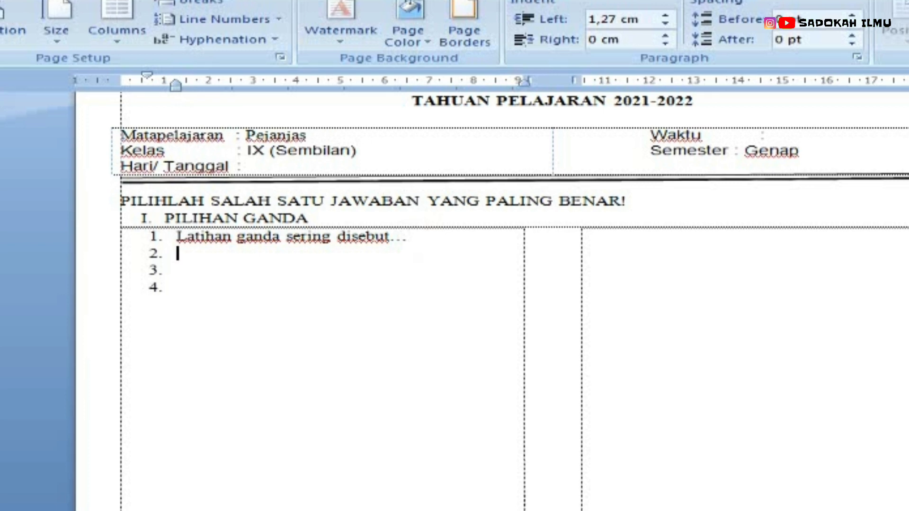
pyautogui.click(408, 237)
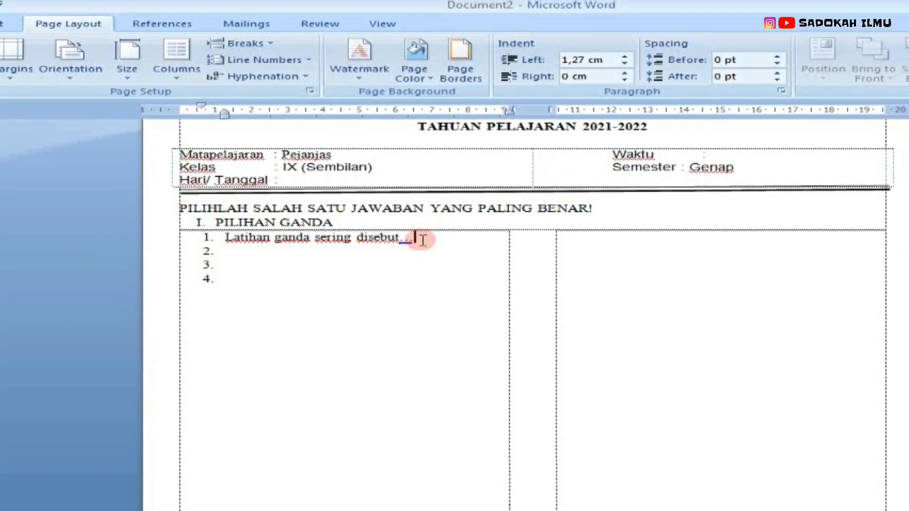
pyautogui.press('Return')
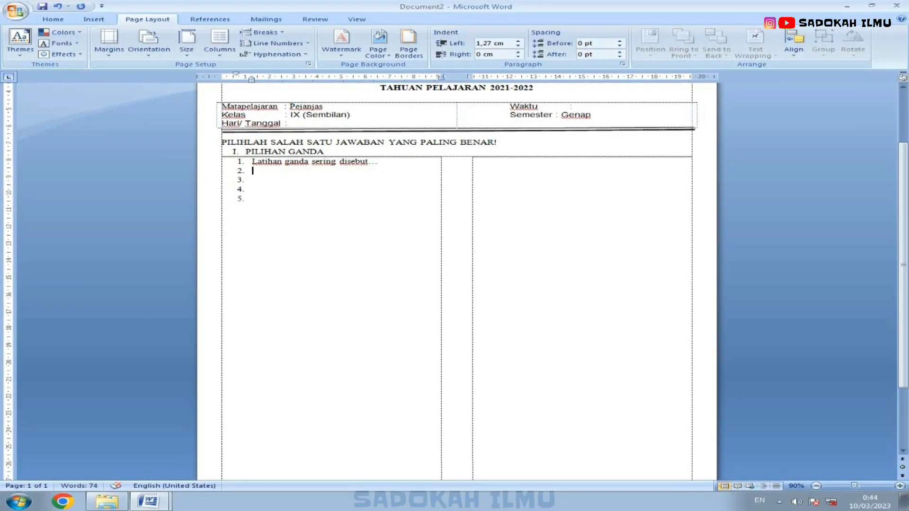
pyautogui.press('BackSpace')
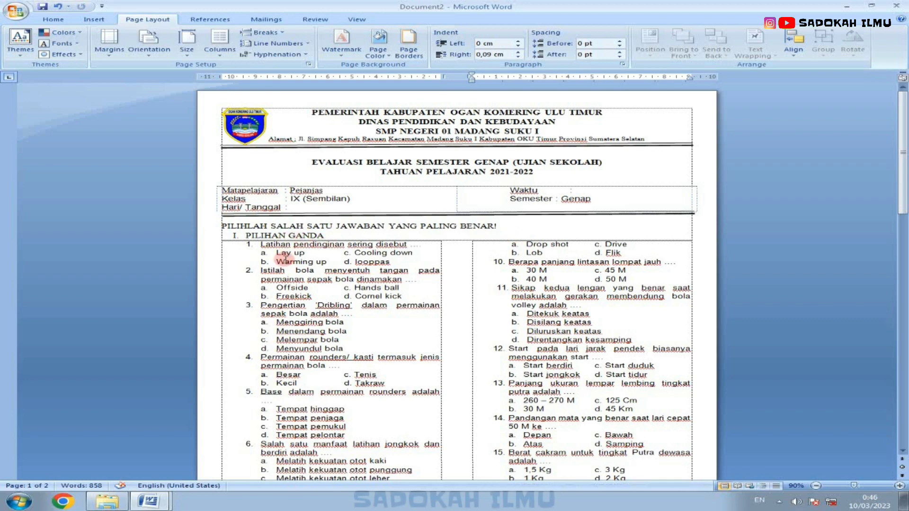
# Step: Review the completed two-column exam questions and essay section across both pages
pyautogui.scroll(-2, 284, 258)
pyautogui.scroll(-15, 290, 263)
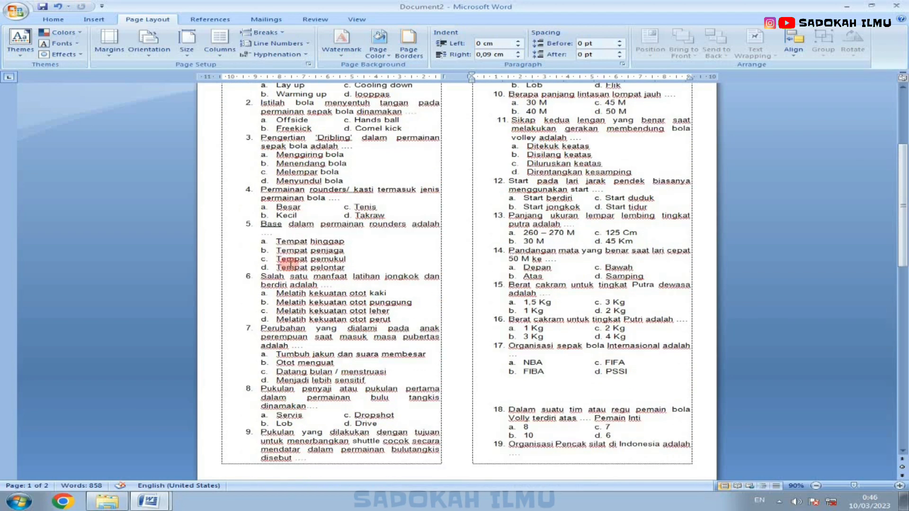
pyautogui.scroll(-12, 290, 268)
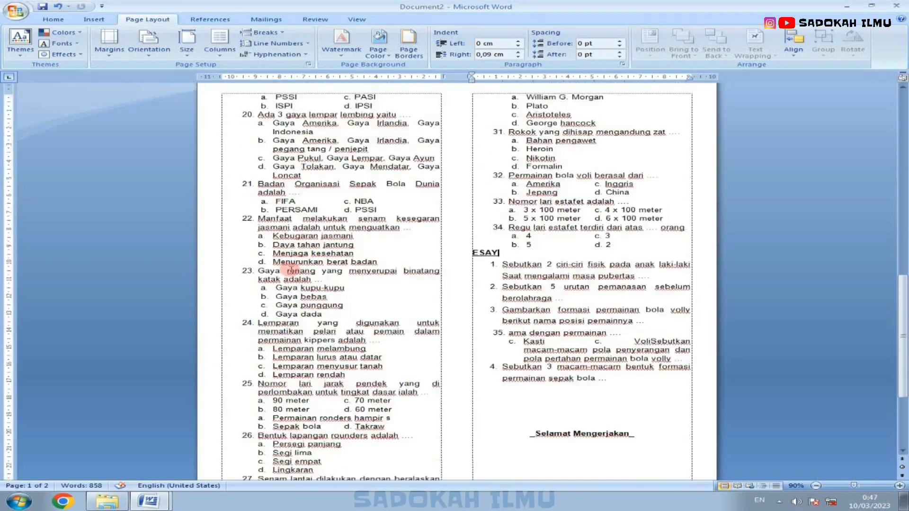
pyautogui.scroll(17, 294, 265)
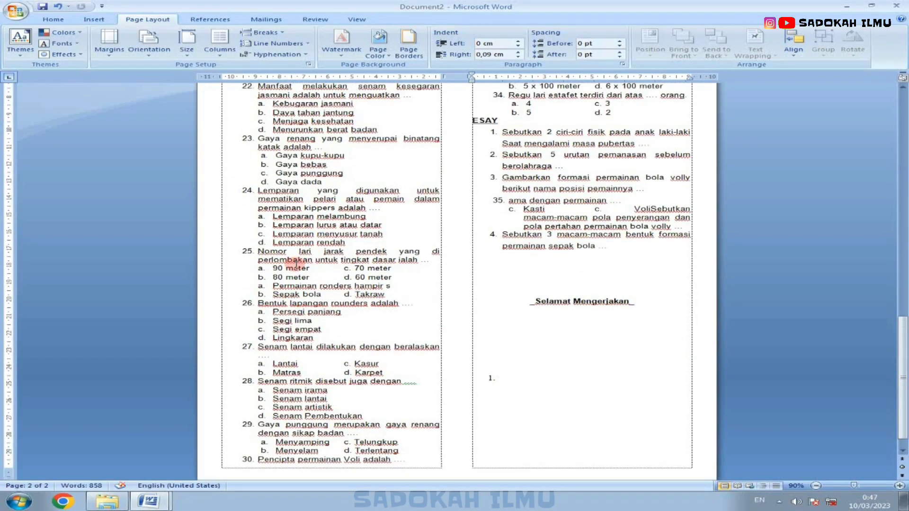
pyautogui.scroll(12, 289, 263)
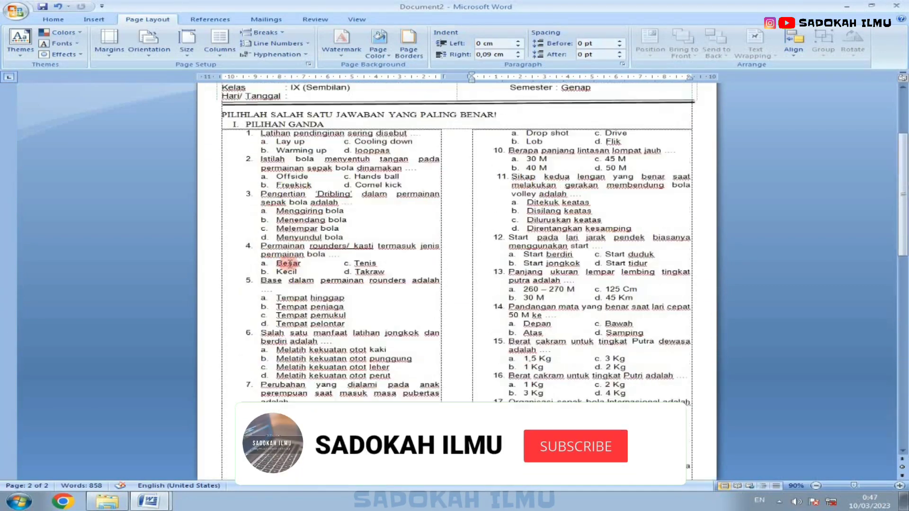
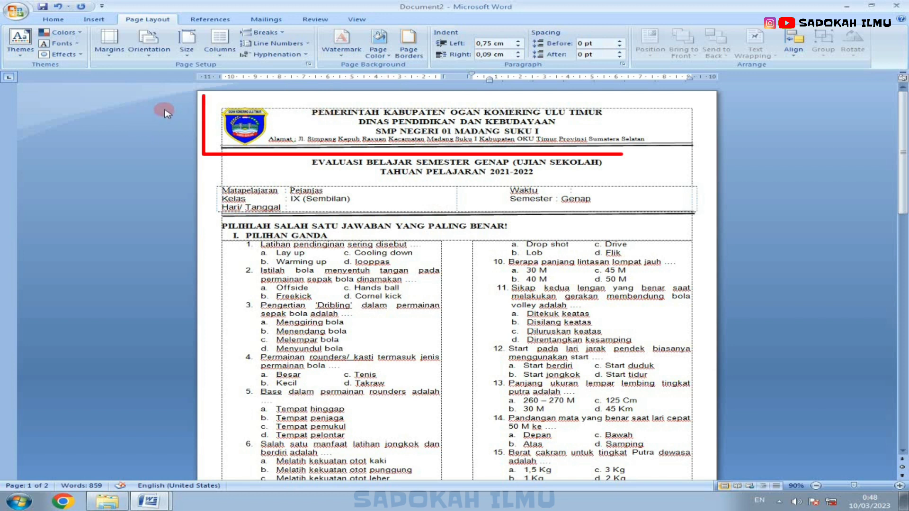
# Step: Inspect the letterhead text, the double rule line and the subject information table by selecting each
pyautogui.moveTo(162, 107); pyautogui.dragTo(161, 145)
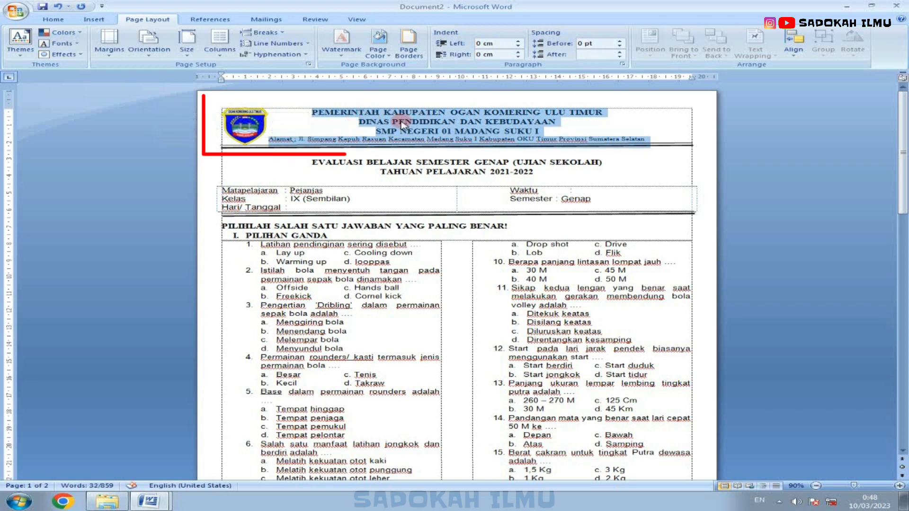
pyautogui.click(320, 147)
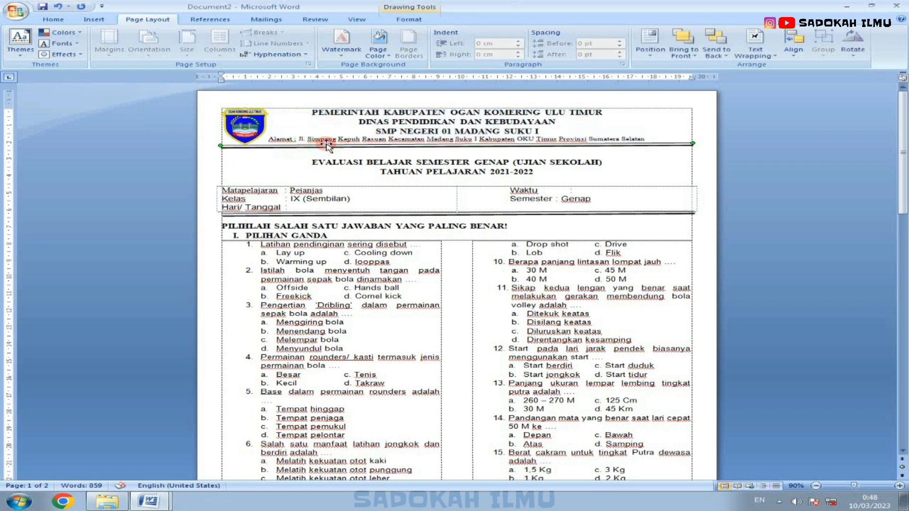
pyautogui.scroll(-3, 240, 188)
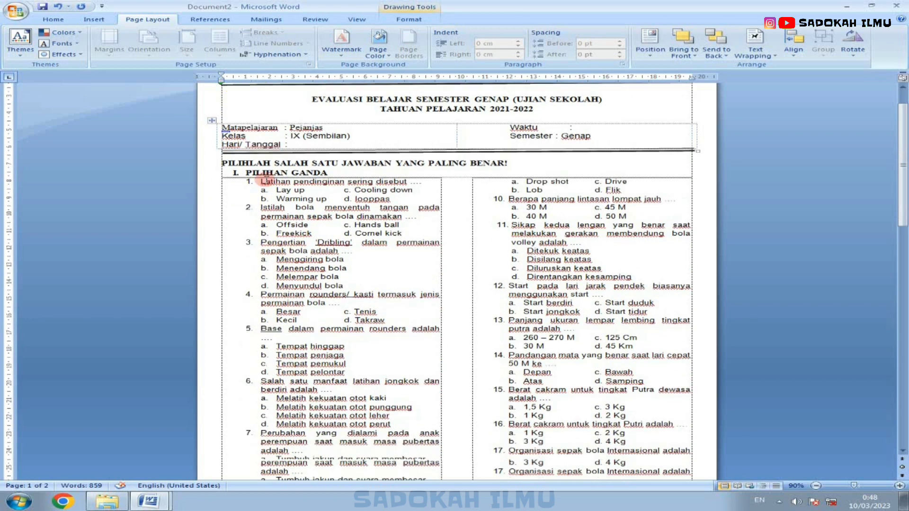
pyautogui.click(242, 129)
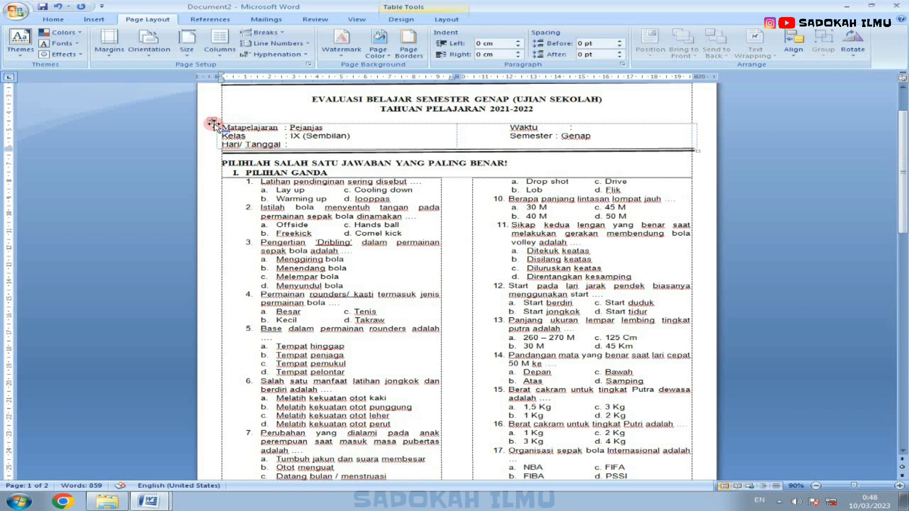
pyautogui.click(214, 122)
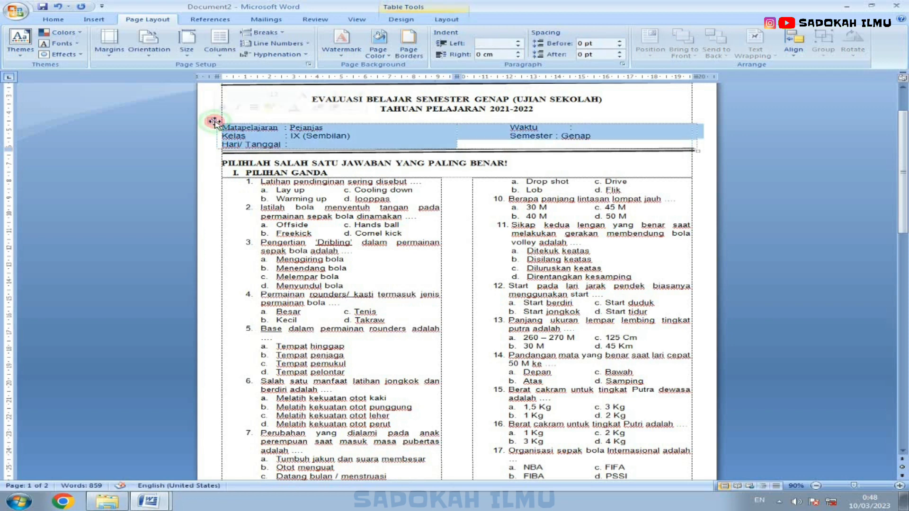
# Step: Check the whole exam paper in print preview, opening and closing the preview twice
pyautogui.click(15, 11)
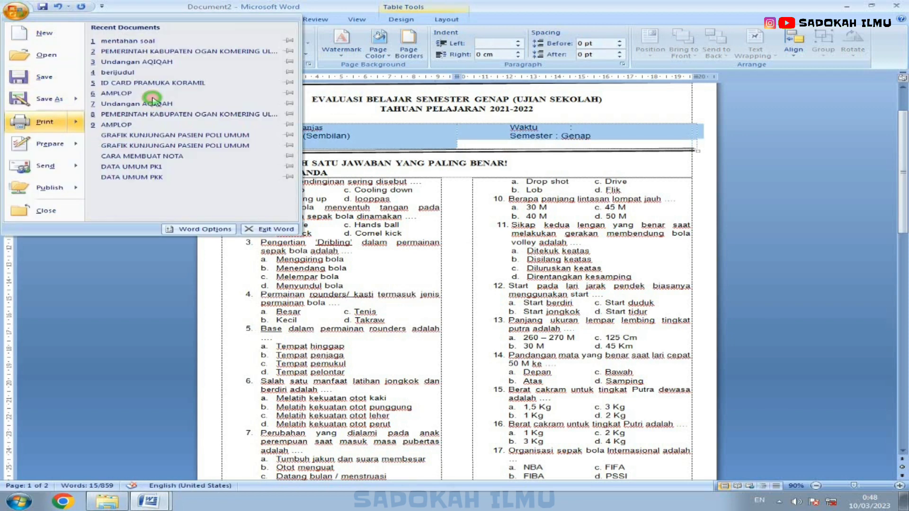
pyautogui.click(152, 106)
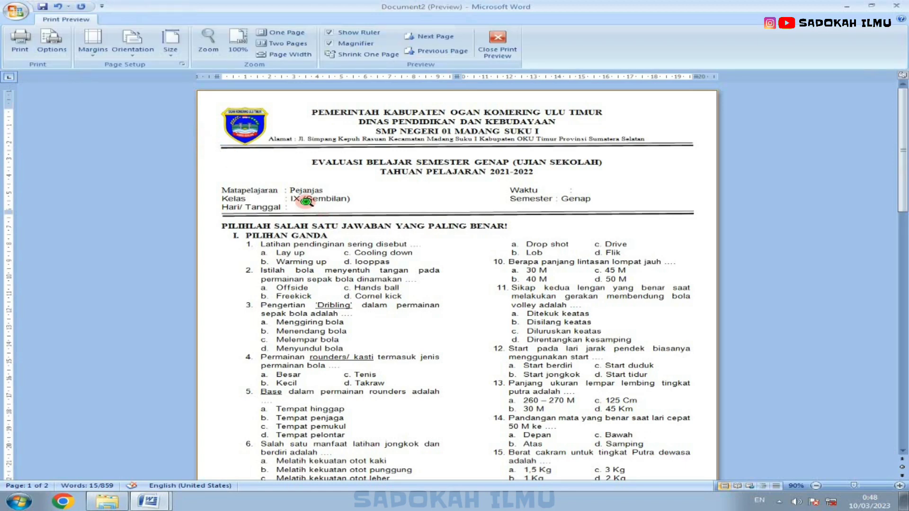
pyautogui.click(306, 203)
pyautogui.click(480, 56)
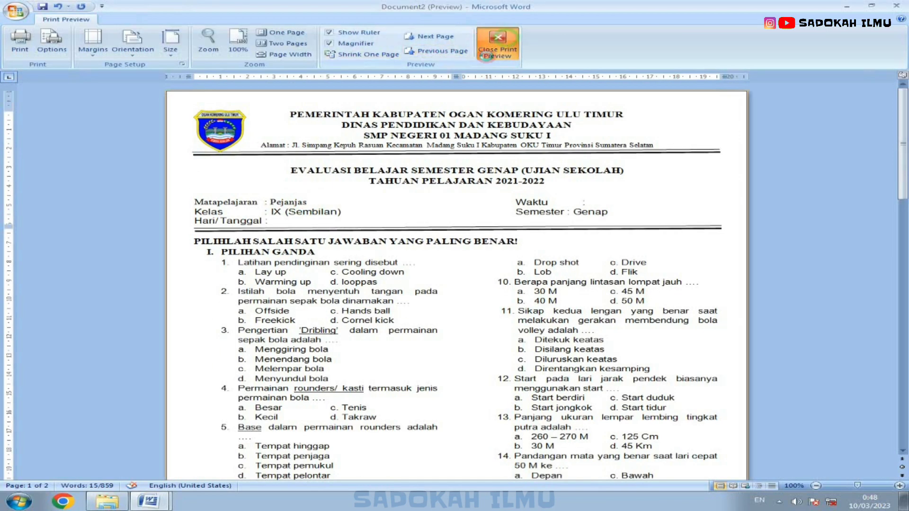
pyautogui.click(570, 190)
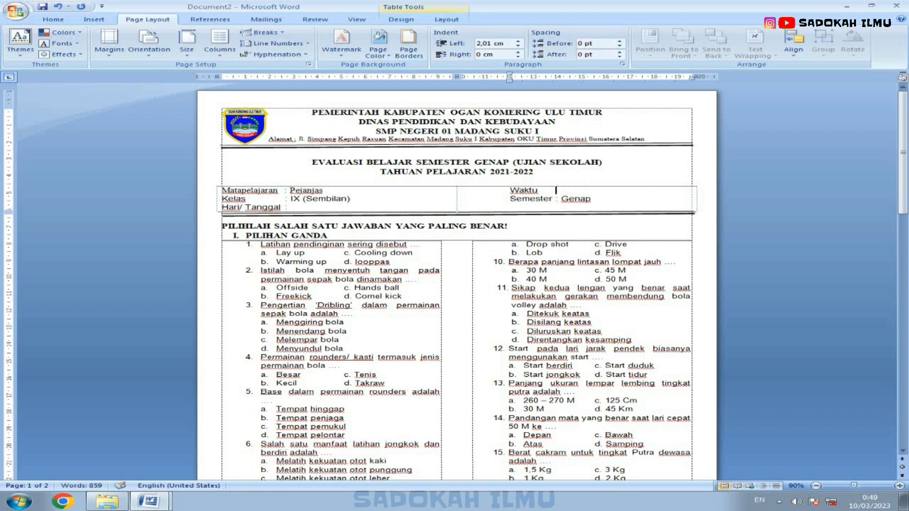
pyautogui.click(15, 12)
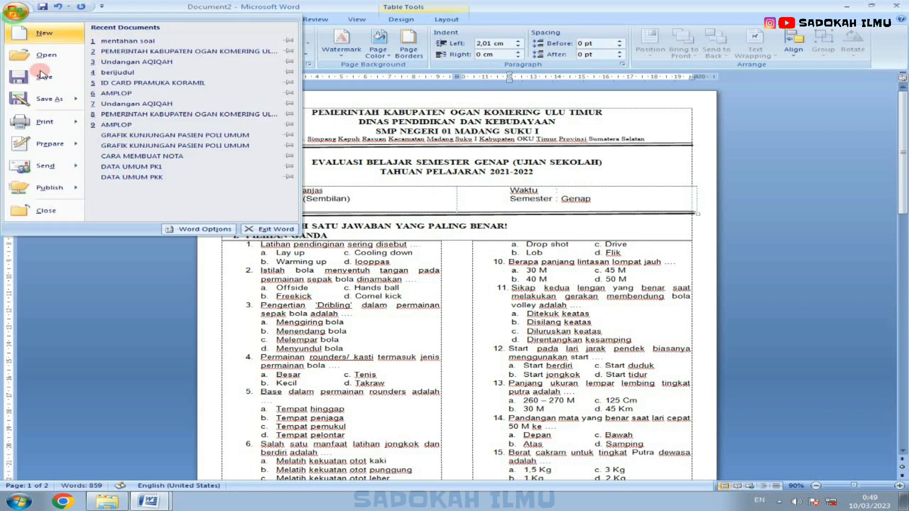
pyautogui.click(203, 143)
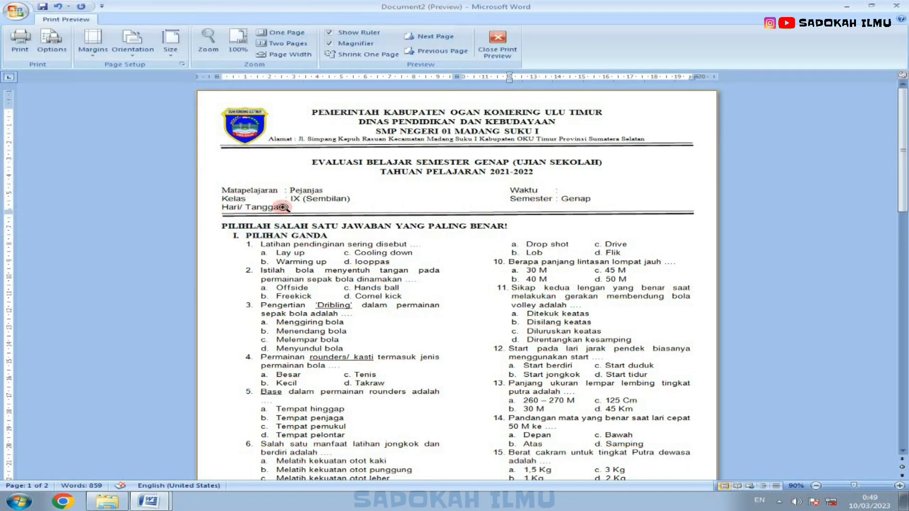
pyautogui.click(497, 45)
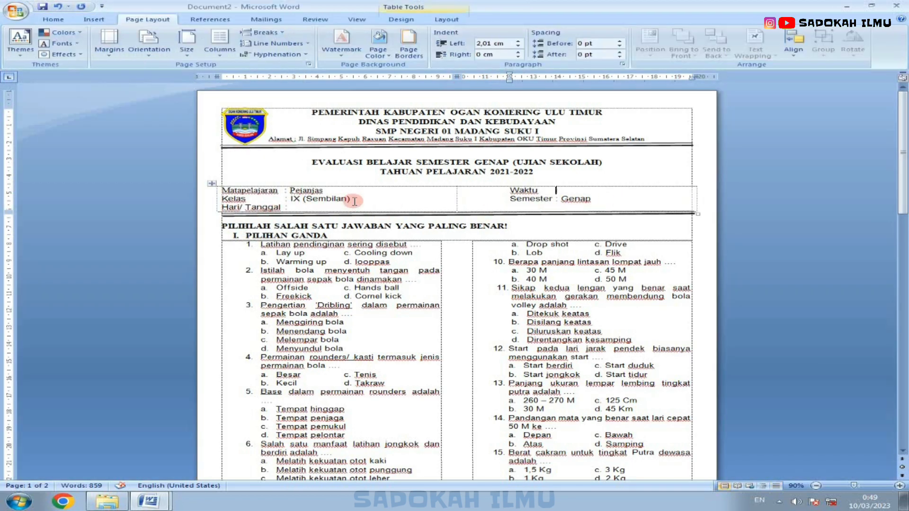
# Step: Remove the numbering from the empty item below the essay section and add a new paragraph after it
pyautogui.scroll(-2, 354, 202)
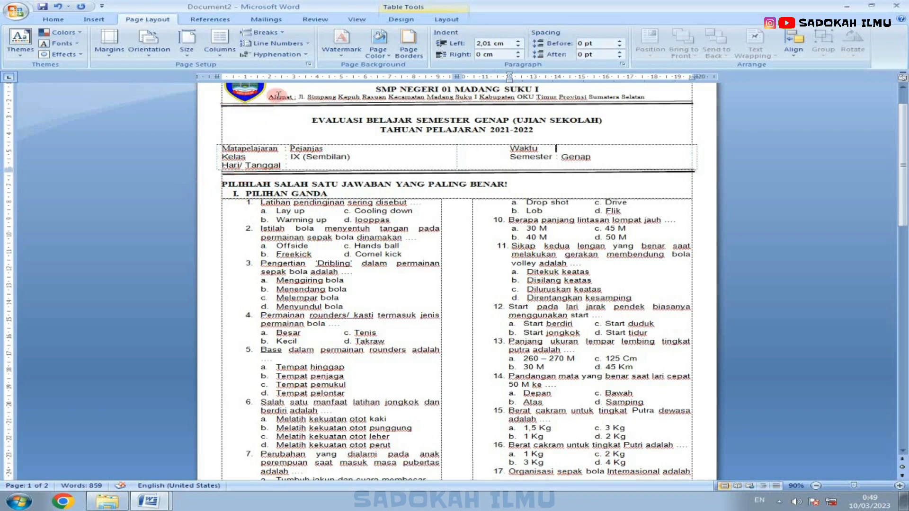
pyautogui.scroll(-1, 286, 161)
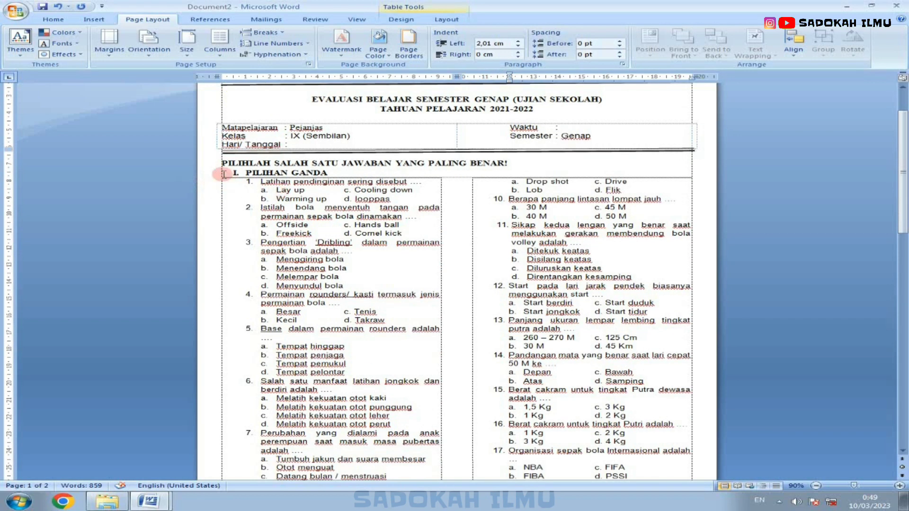
pyautogui.scroll(-2, 222, 175)
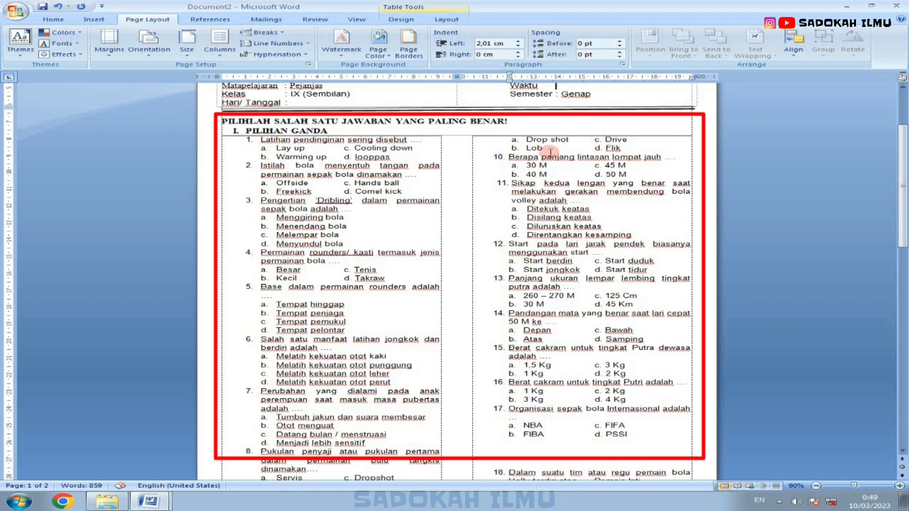
pyautogui.scroll(-20, 544, 152)
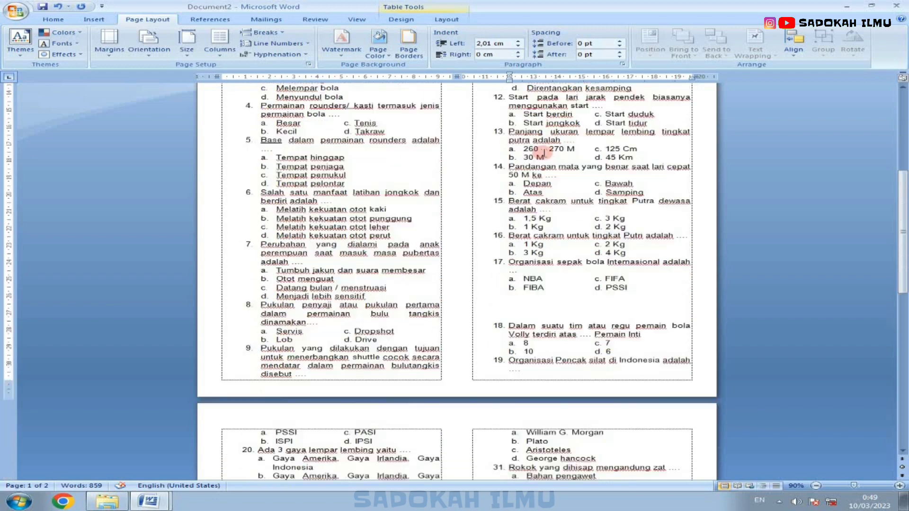
pyautogui.scroll(-10, 542, 153)
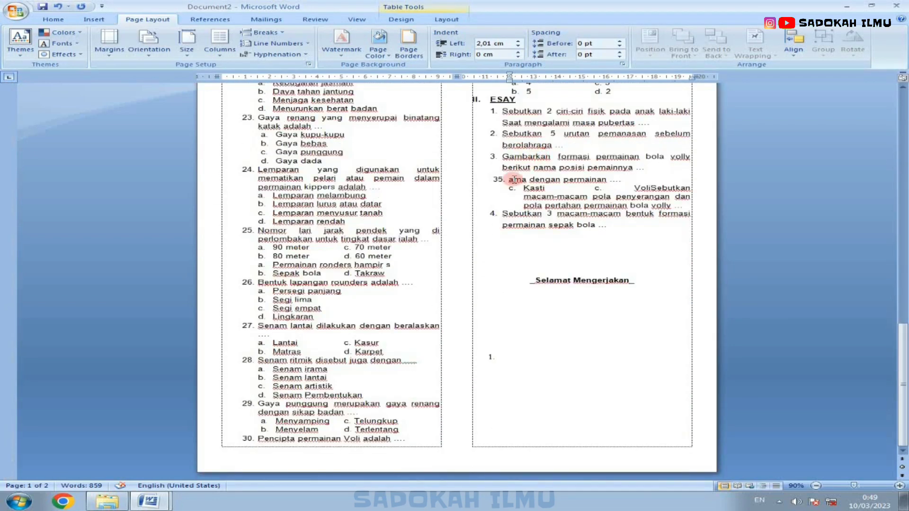
pyautogui.click(524, 432)
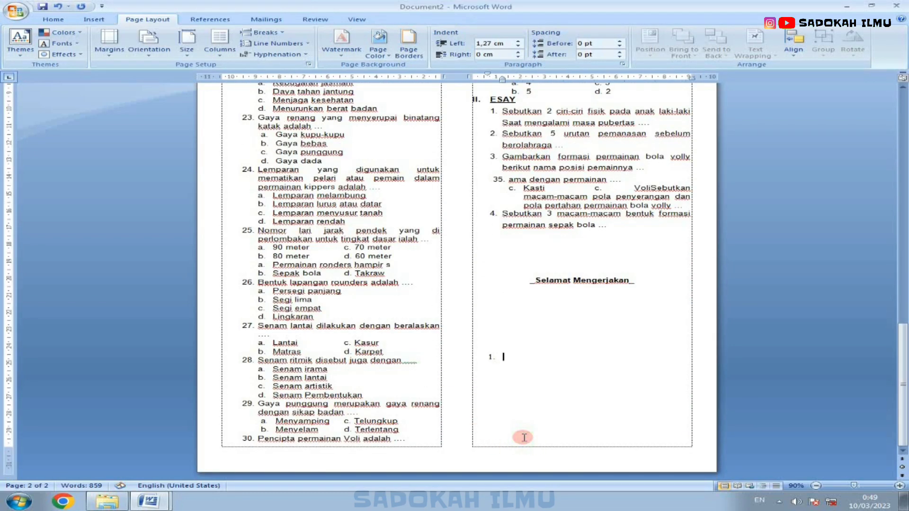
pyautogui.press('BackSpace')
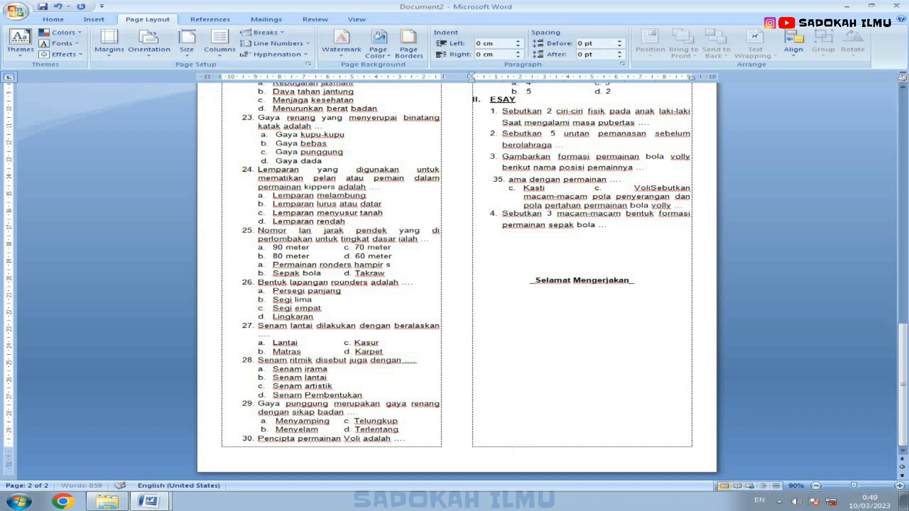
pyautogui.press('Return')
# Step: Examine the new blank page and the question columns above it, placing the cursor at the page's start
pyautogui.scroll(-3, 481, 354)
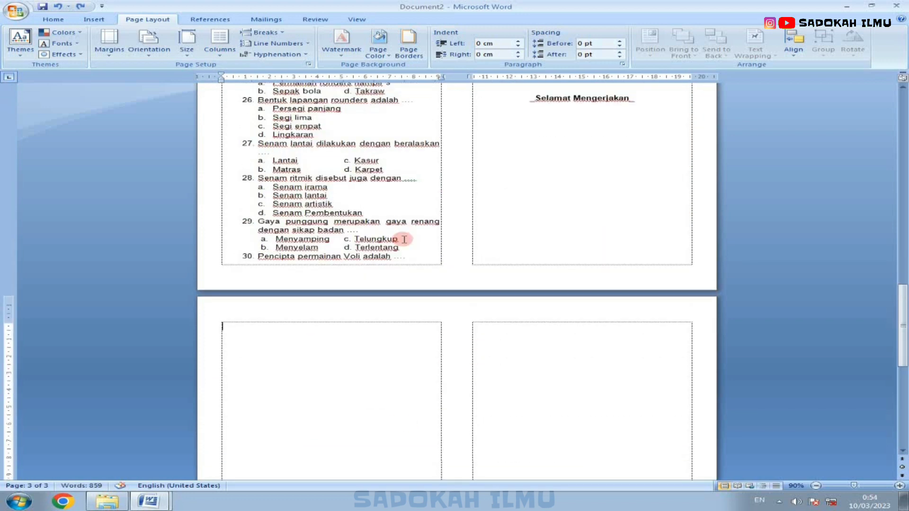
pyautogui.scroll(-3, 404, 239)
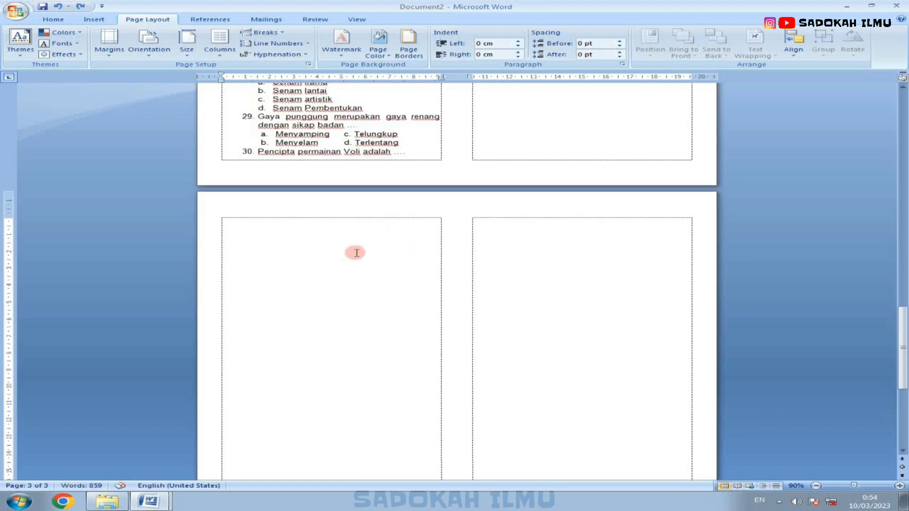
pyautogui.scroll(3, 355, 254)
pyautogui.scroll(-2, 347, 341)
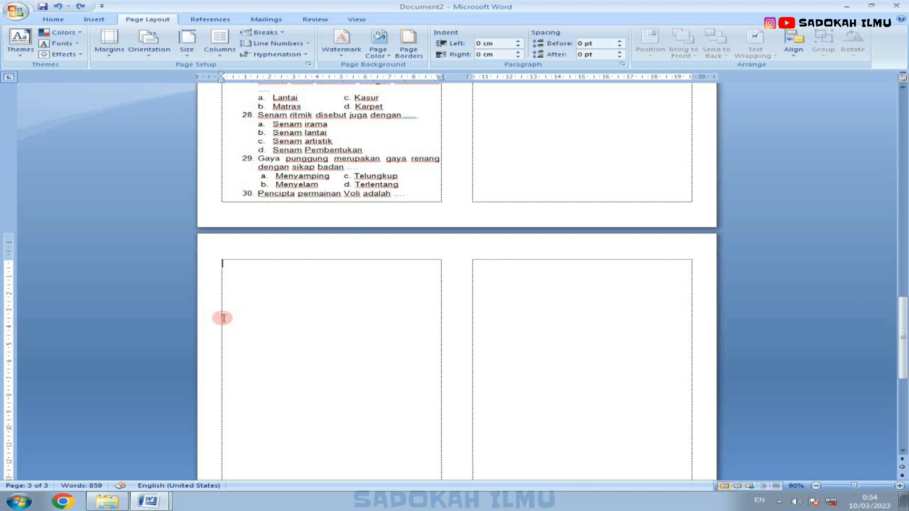
pyautogui.scroll(3, 182, 315)
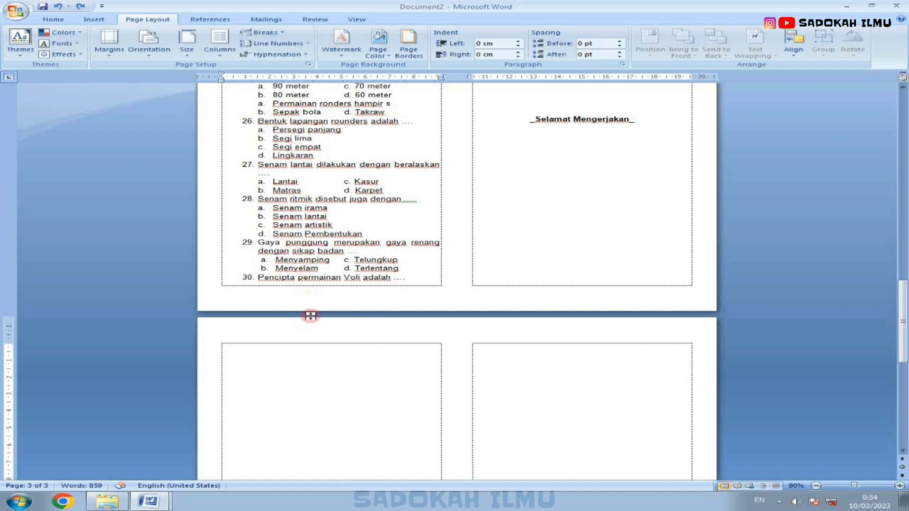
pyautogui.scroll(-3, 310, 316)
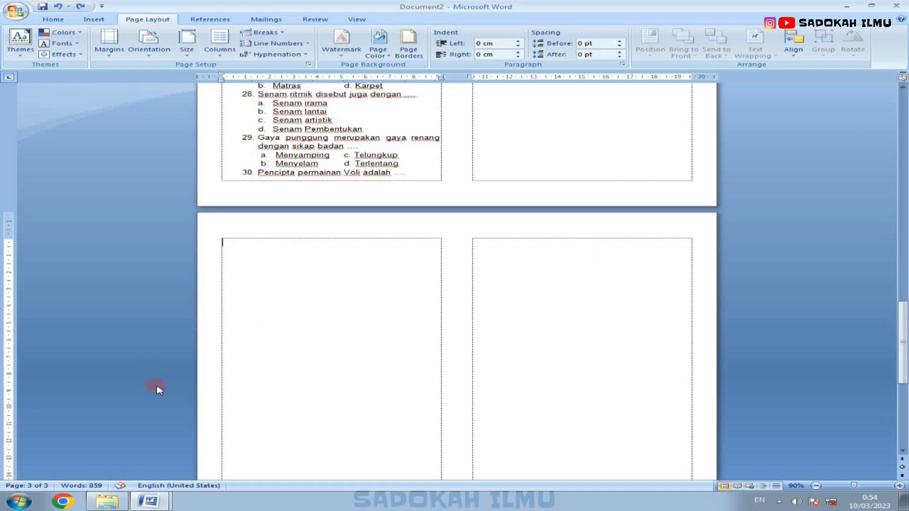
pyautogui.scroll(20, 264, 316)
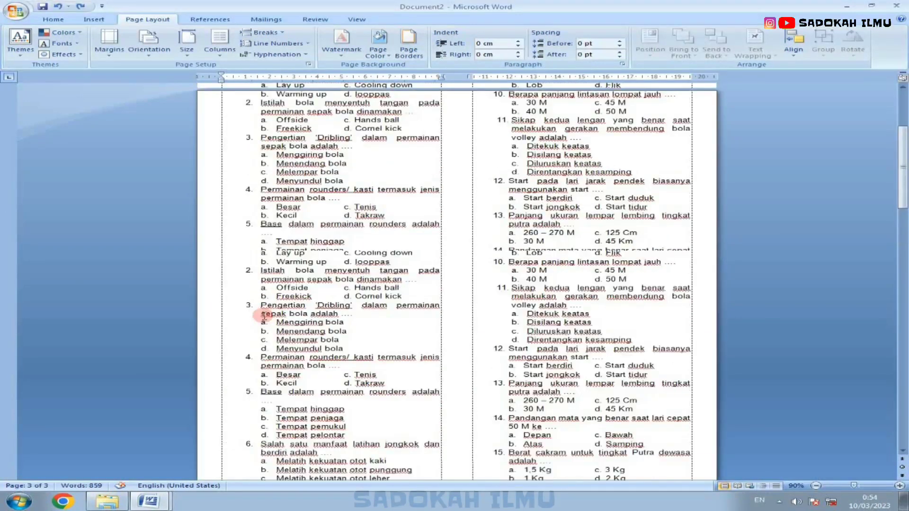
pyautogui.click(354, 132)
pyautogui.moveTo(309, 104); pyautogui.dragTo(424, 183)
pyautogui.scroll(-20, 259, 223)
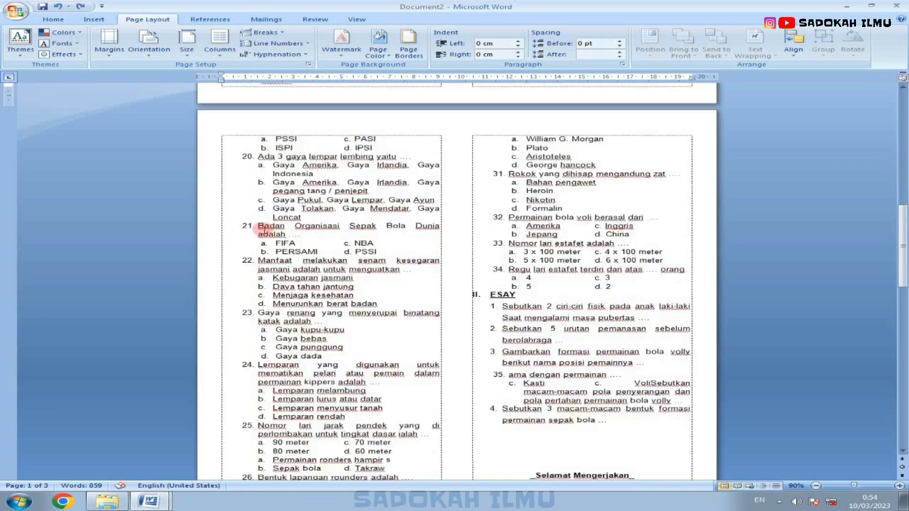
pyautogui.click(239, 269)
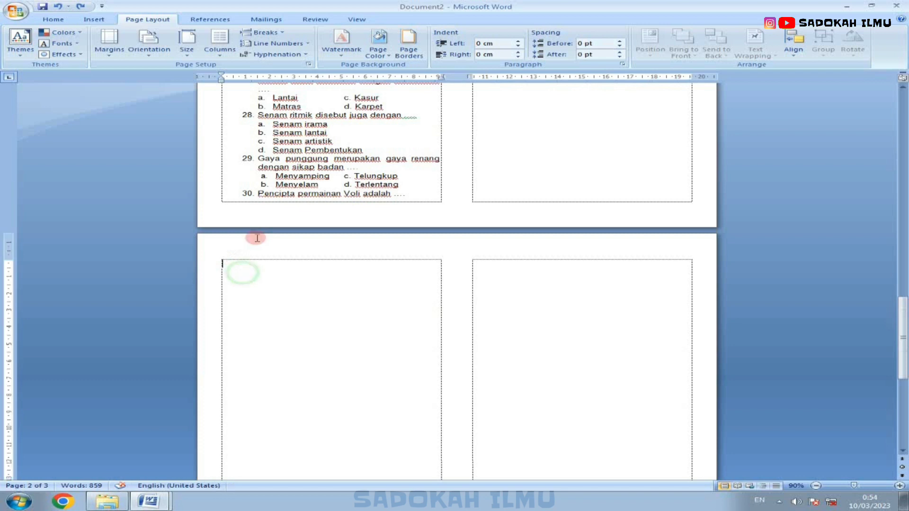
# Step: Set the layout from this point forward back to a single column
pyautogui.click(213, 56)
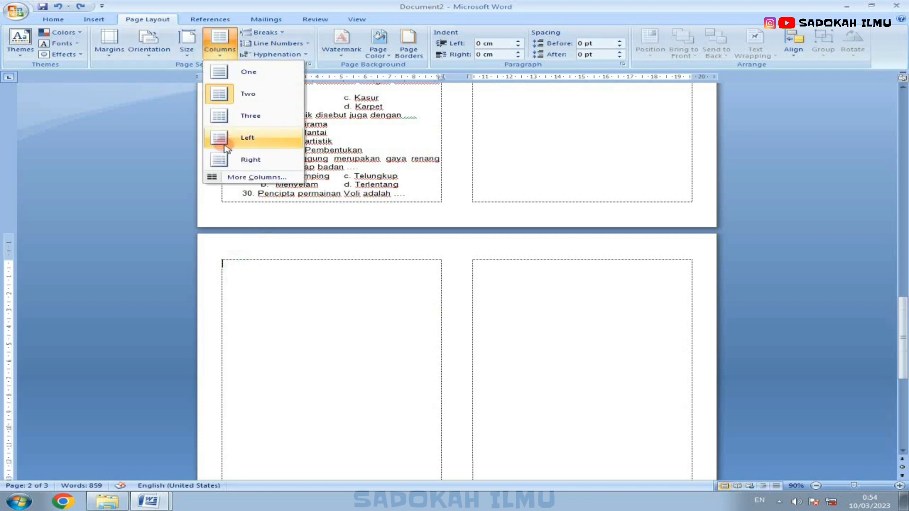
pyautogui.click(239, 178)
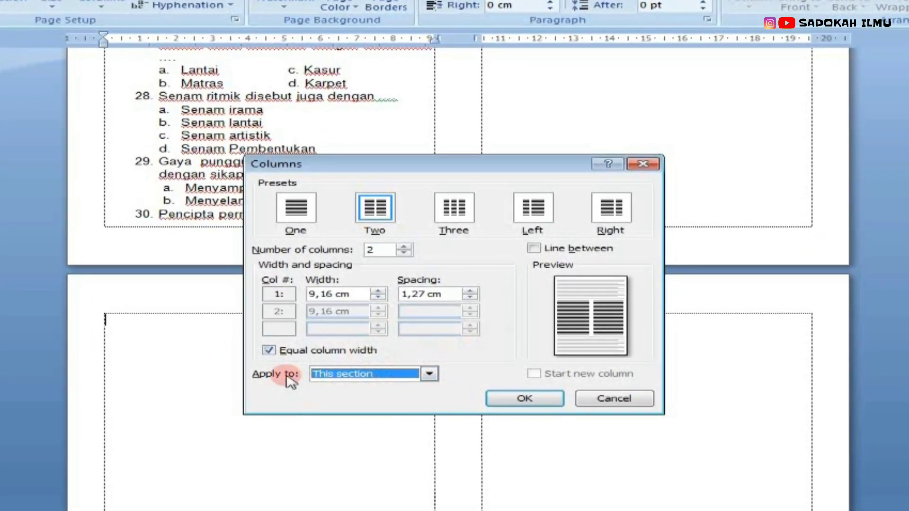
pyautogui.click(386, 376)
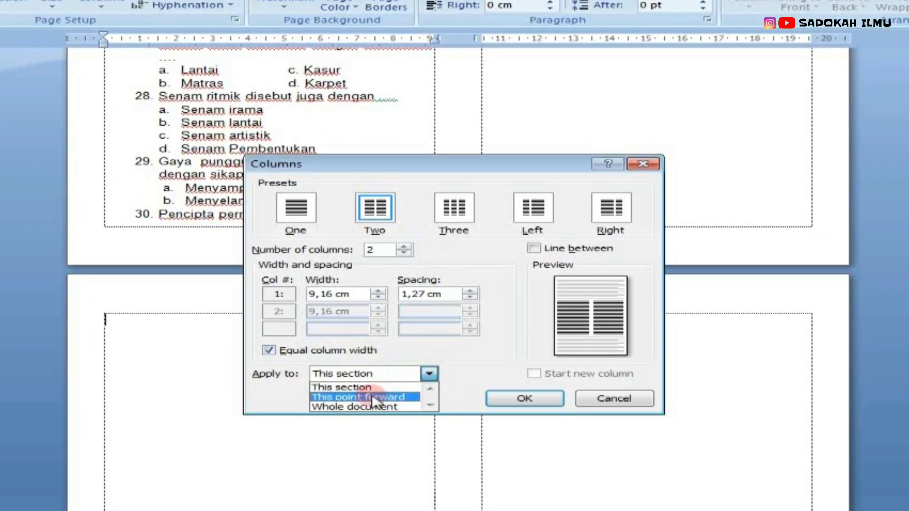
pyautogui.click(401, 399)
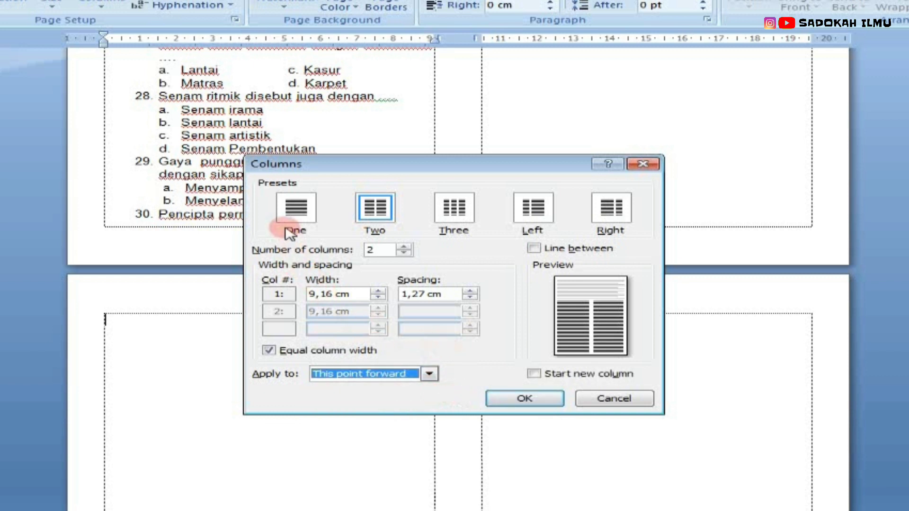
pyautogui.click(298, 211)
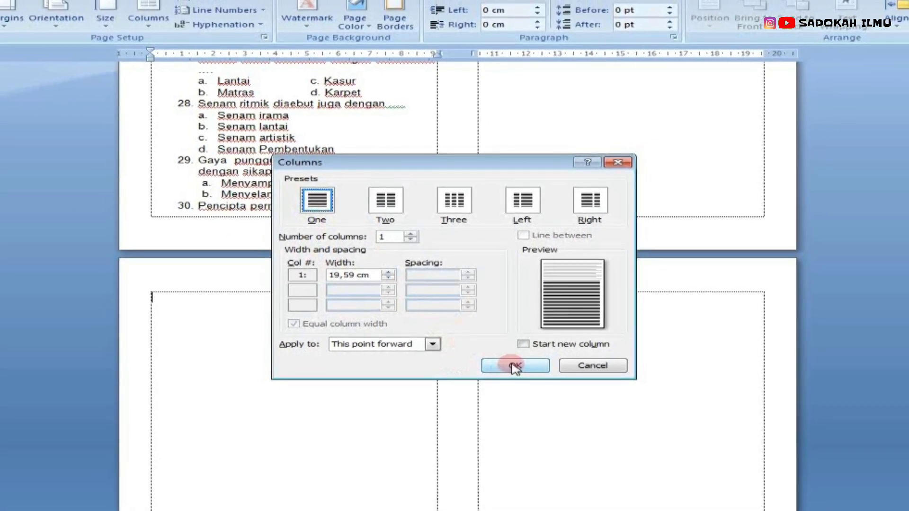
pyautogui.click(515, 367)
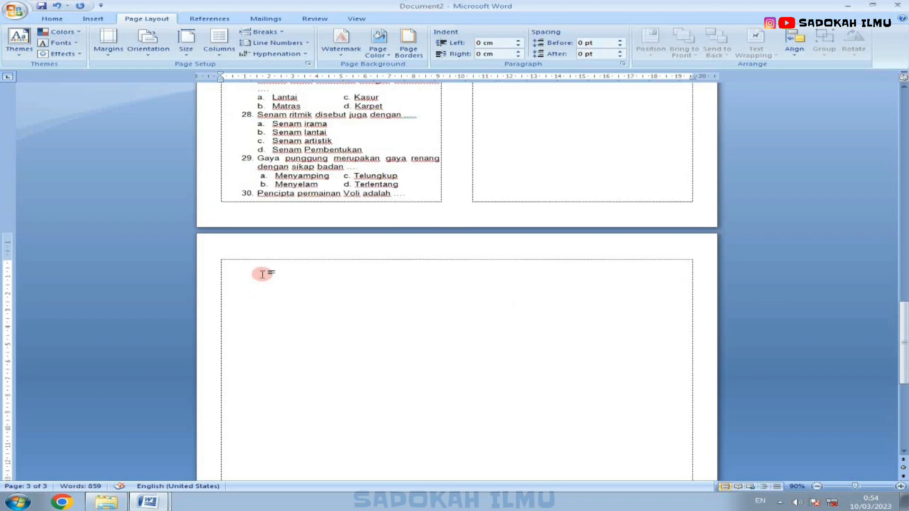
pyautogui.scroll(20, 262, 275)
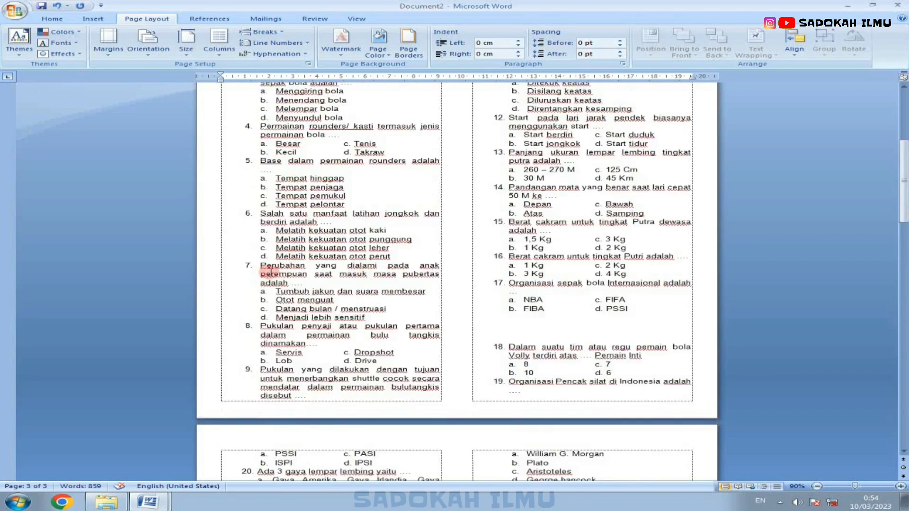
pyautogui.scroll(8, 267, 272)
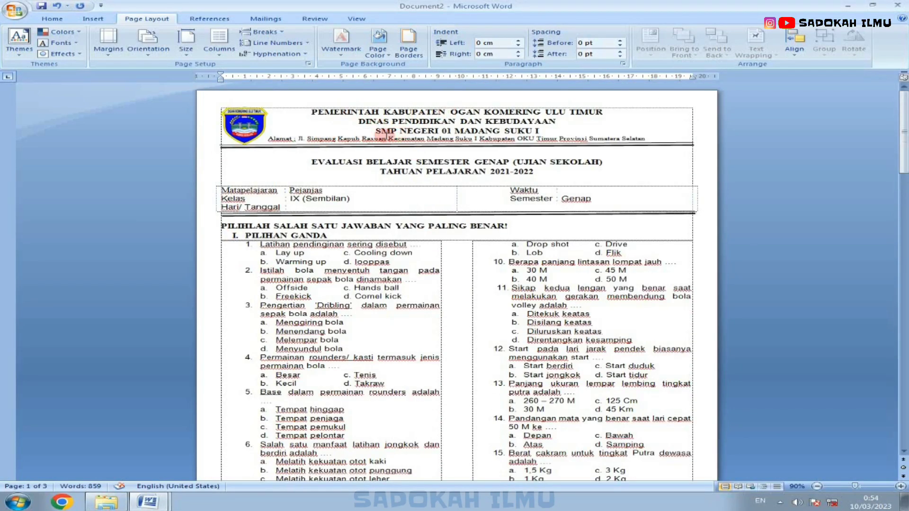
# Step: Review the exam paper from the letterhead down to the blank third page, placing the cursor at that page's start
pyautogui.scroll(-10, 319, 255)
pyautogui.scroll(-12, 320, 256)
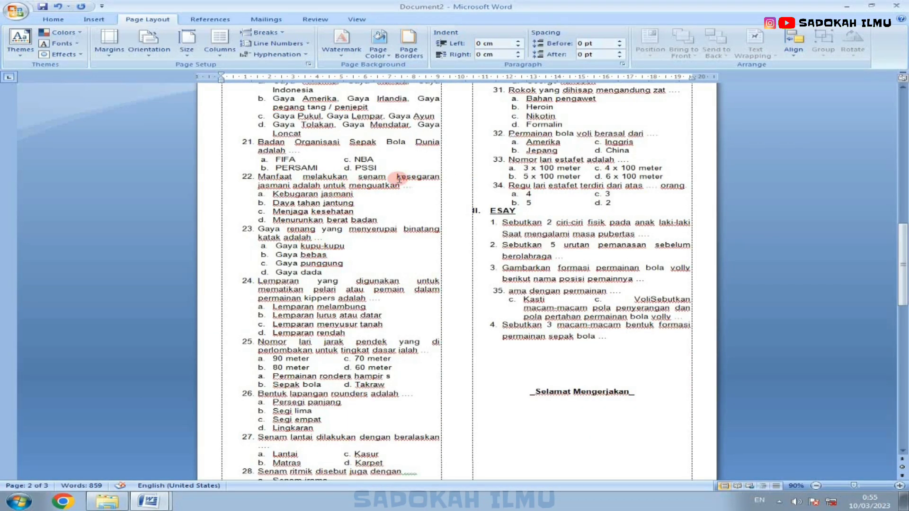
pyautogui.scroll(-10, 457, 203)
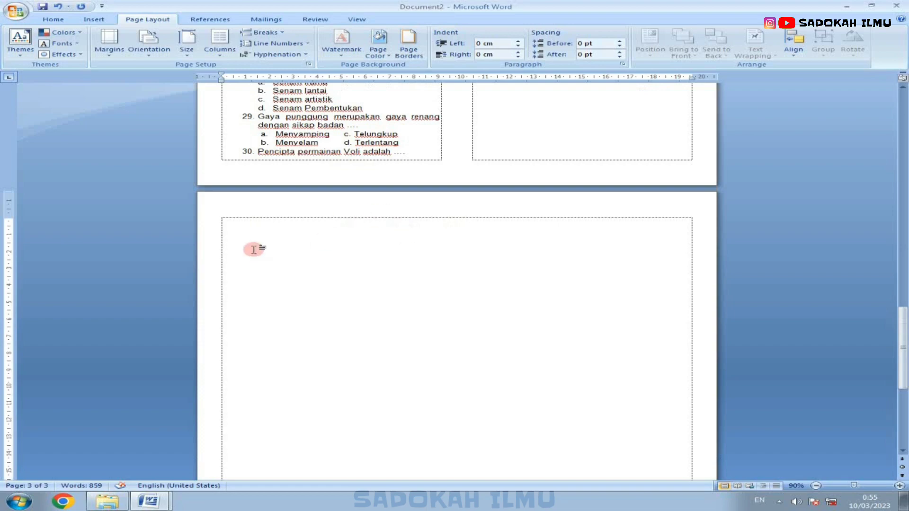
pyautogui.scroll(8, 256, 250)
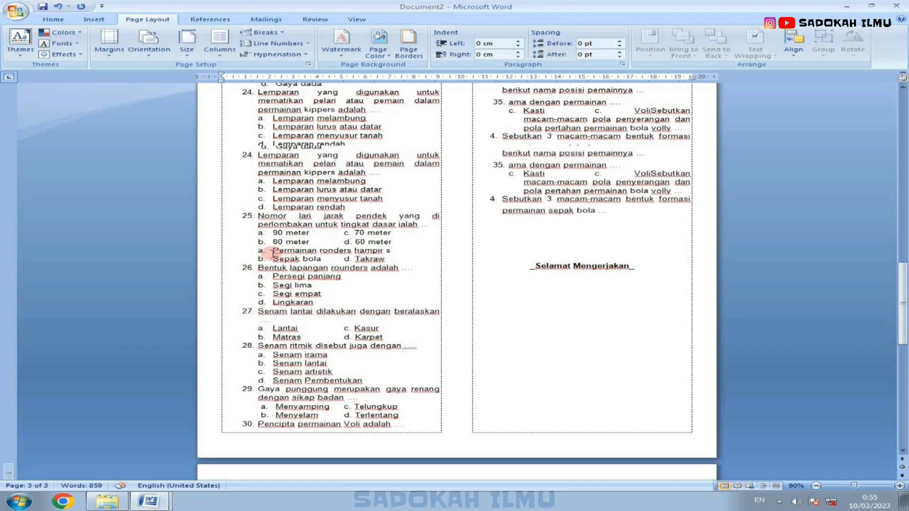
pyautogui.scroll(20, 272, 253)
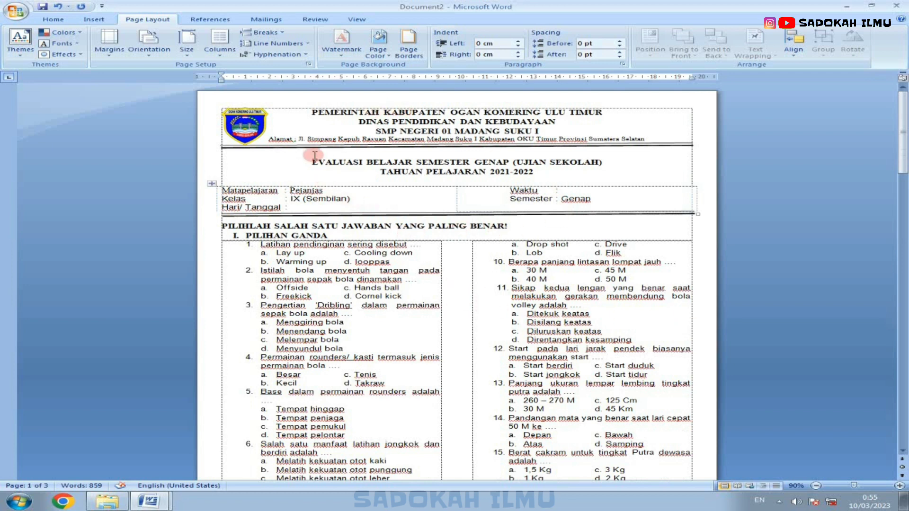
pyautogui.moveTo(163, 121); pyautogui.dragTo(168, 140)
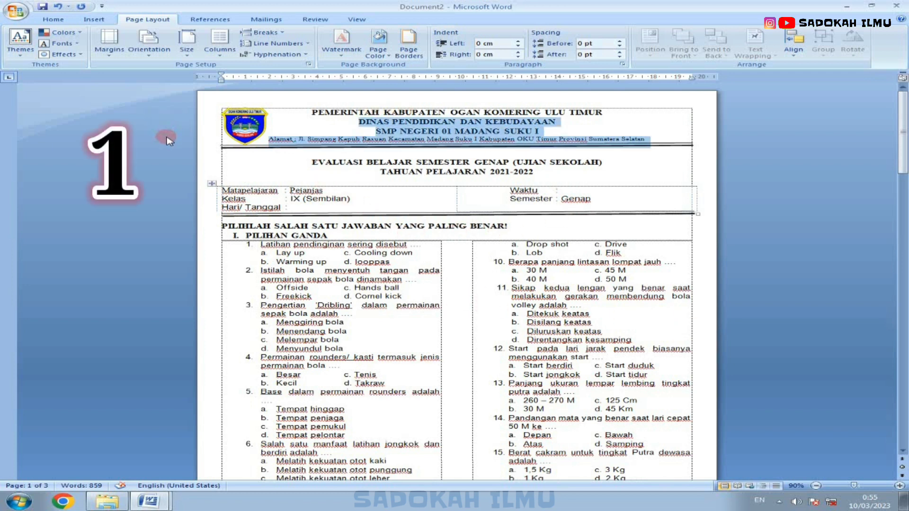
pyautogui.click(168, 139)
pyautogui.scroll(-2, 261, 219)
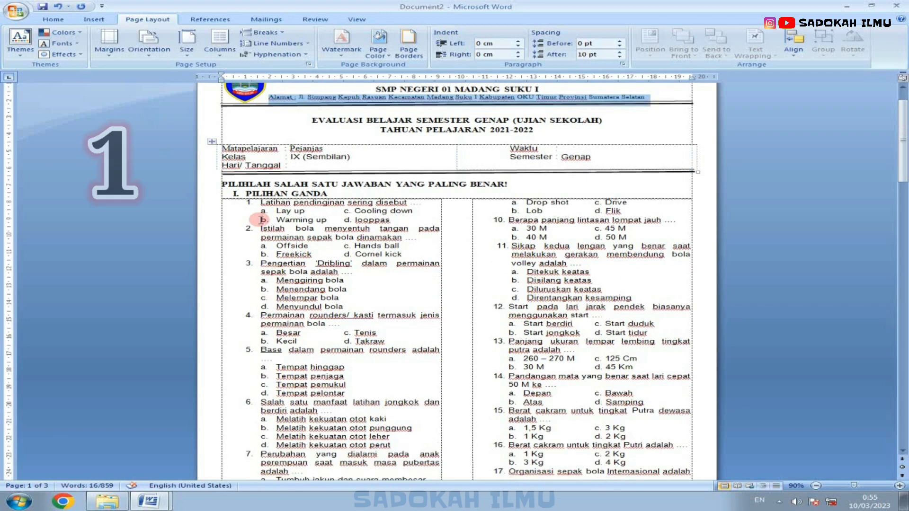
pyautogui.scroll(-2, 259, 220)
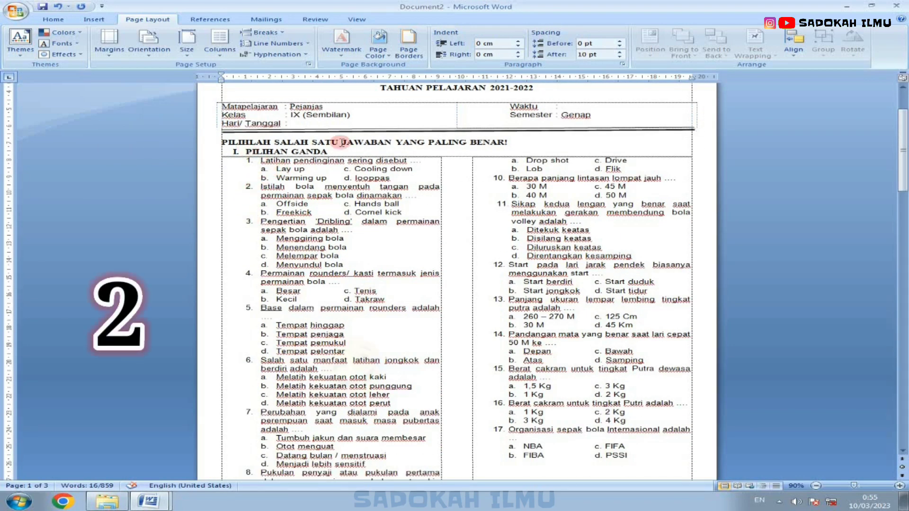
pyautogui.scroll(-20, 341, 142)
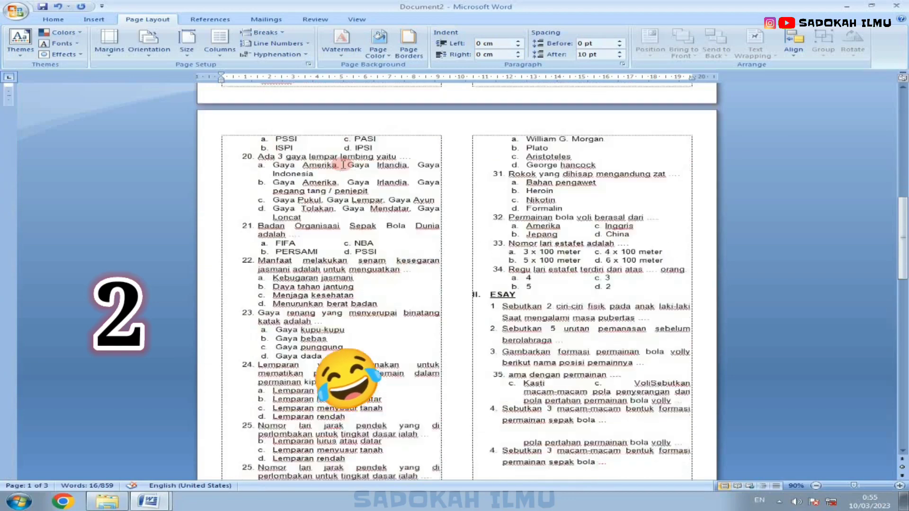
pyautogui.scroll(-20, 343, 165)
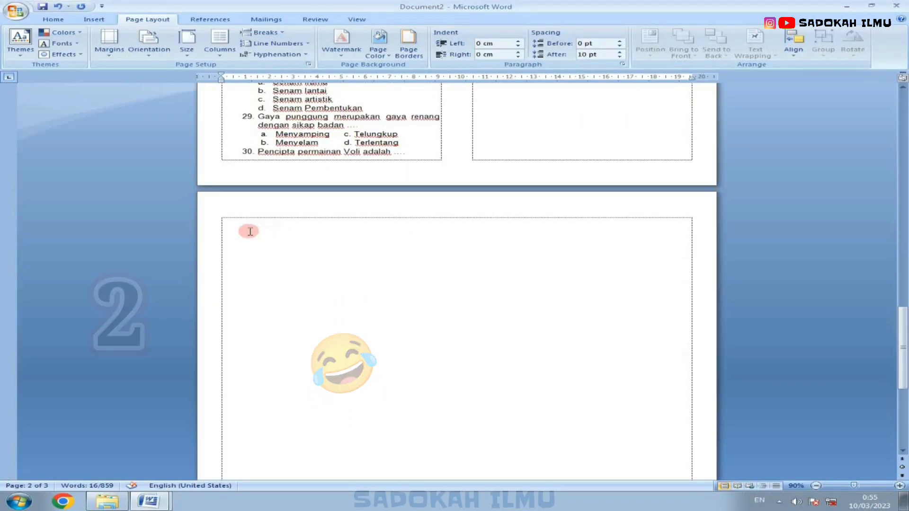
pyautogui.scroll(7, 479, 171)
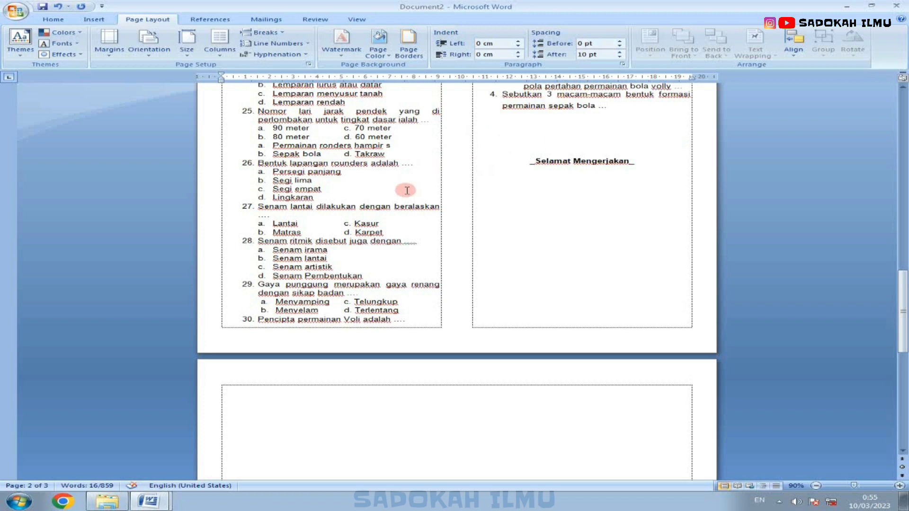
pyautogui.scroll(-7, 413, 193)
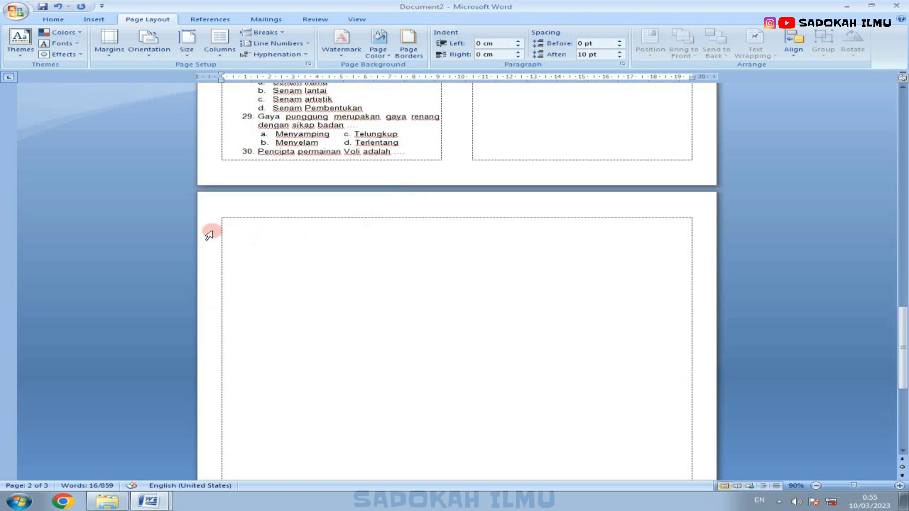
pyautogui.click(228, 221)
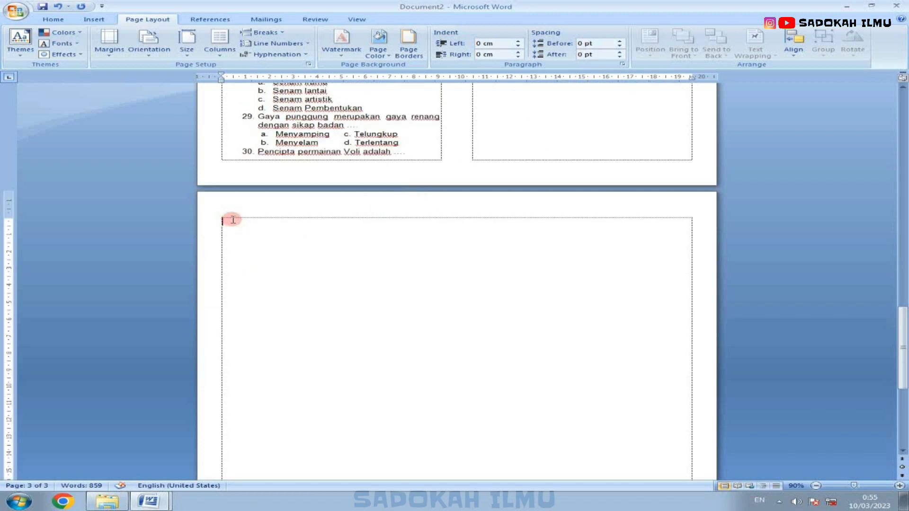
# Step: Check the whole exam paper in print preview and close the preview
pyautogui.scroll(20, 233, 218)
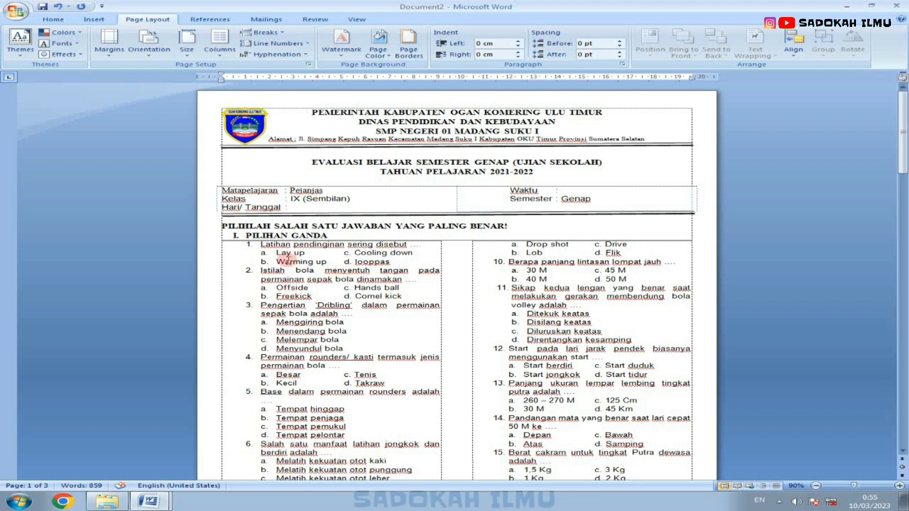
pyautogui.scroll(-9, 295, 267)
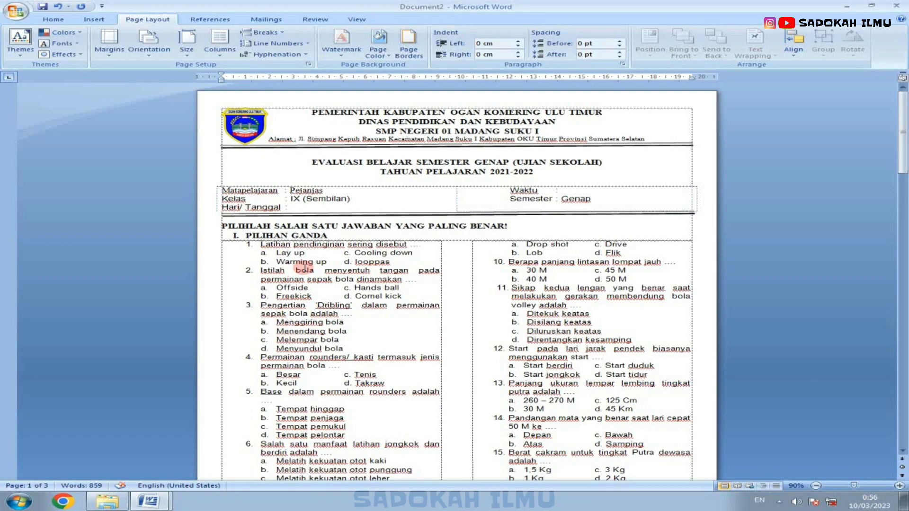
pyautogui.click(16, 10)
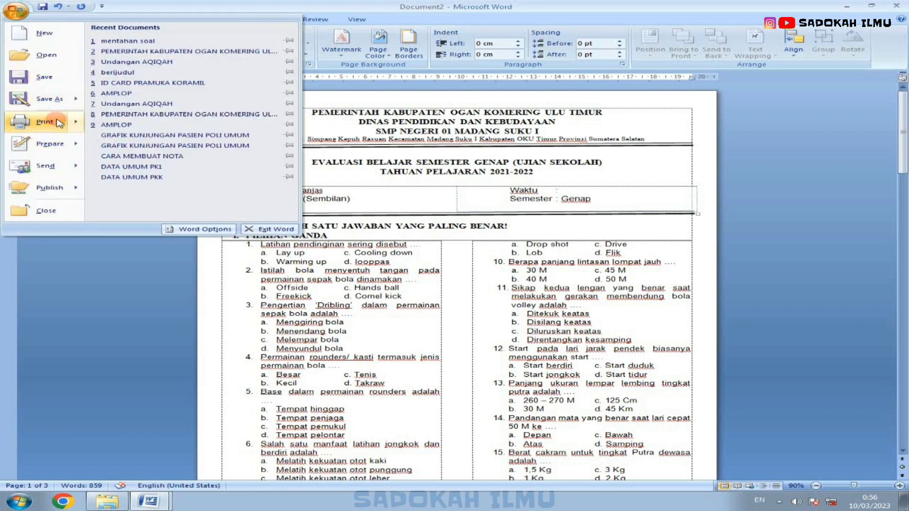
pyautogui.moveTo(60, 123)
pyautogui.click(137, 95)
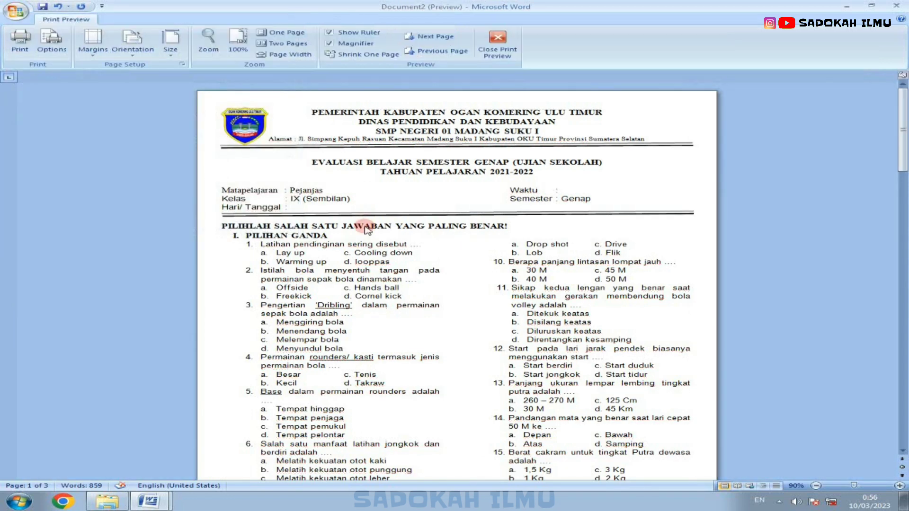
pyautogui.scroll(-10, 366, 229)
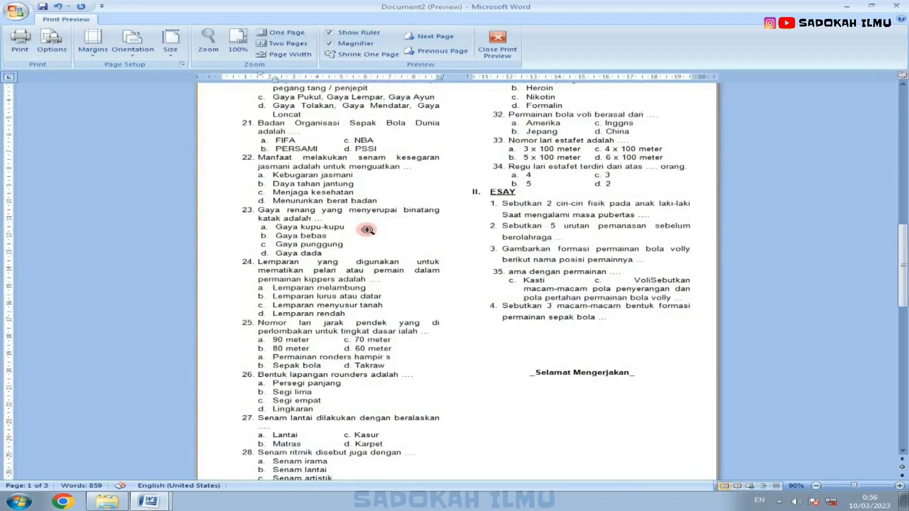
pyautogui.scroll(-3, 367, 229)
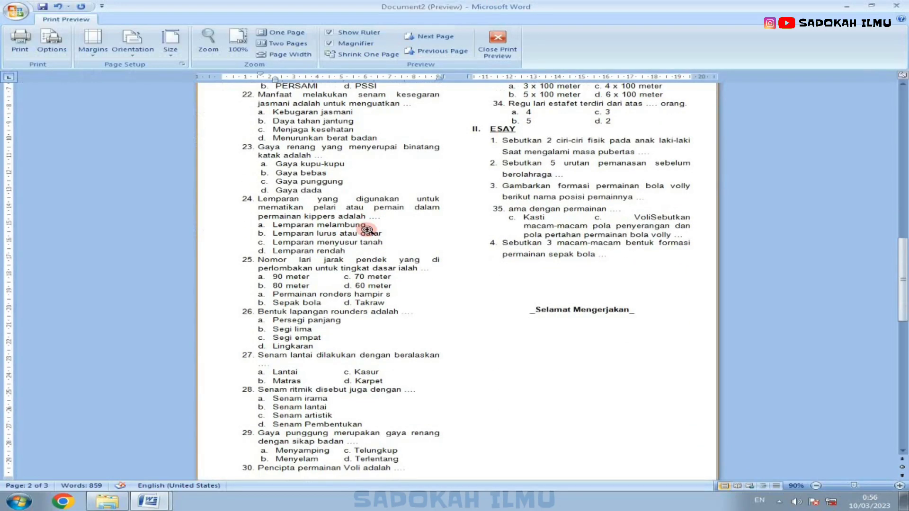
pyautogui.click(497, 44)
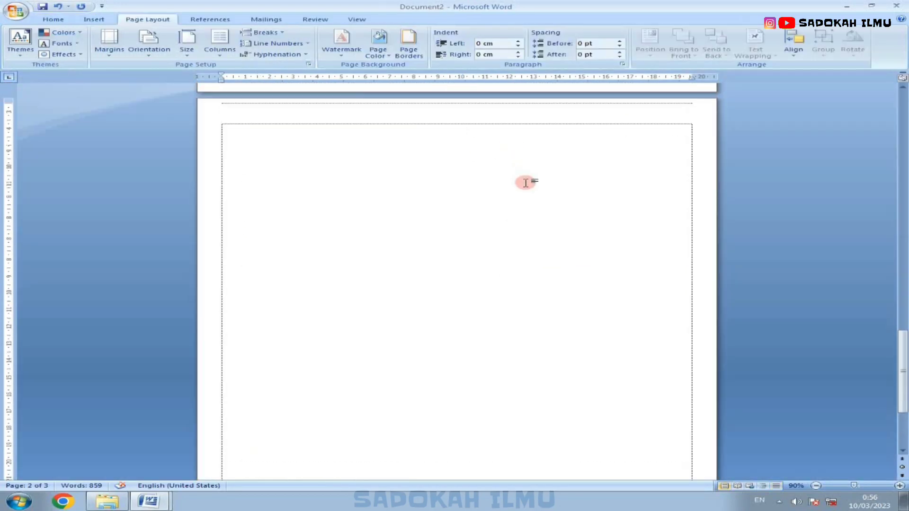
# Step: Insert an empty paragraph after the options of question 34, just above the Essay heading
pyautogui.scroll(15, 526, 183)
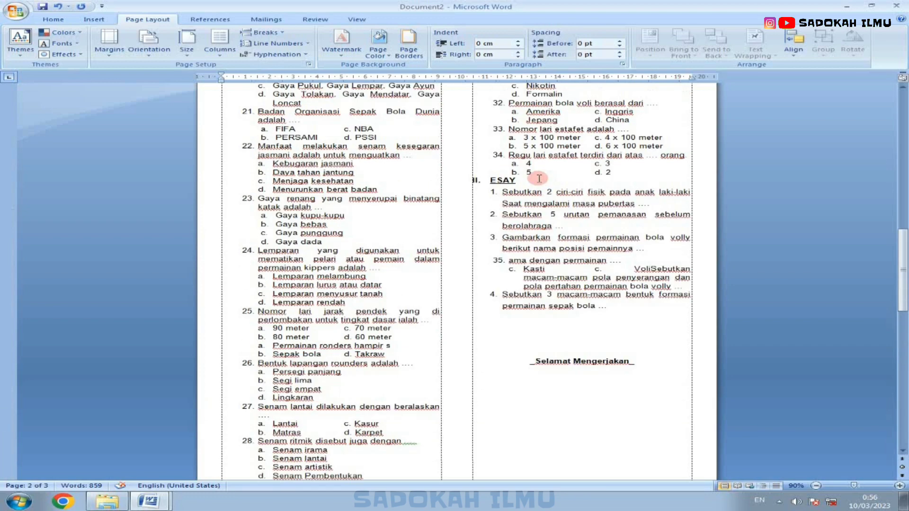
pyautogui.click(613, 172)
pyautogui.press('Return')
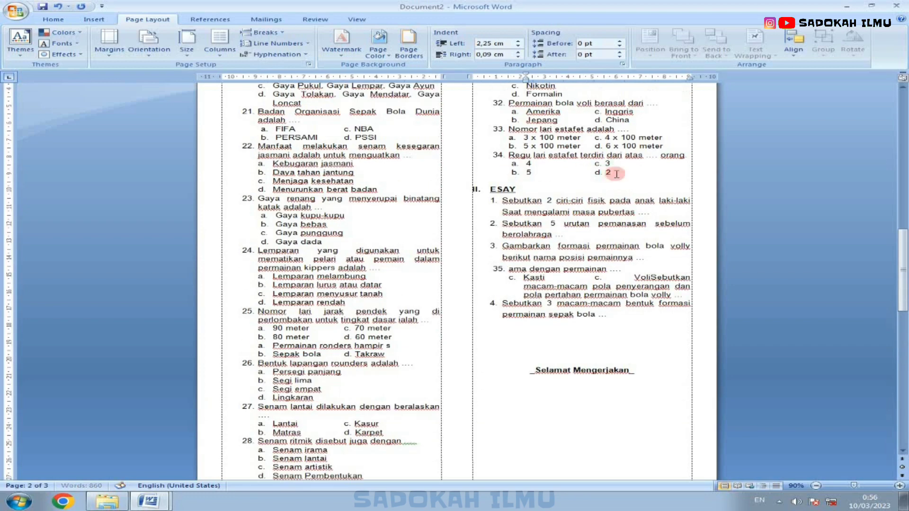
pyautogui.scroll(20, 462, 171)
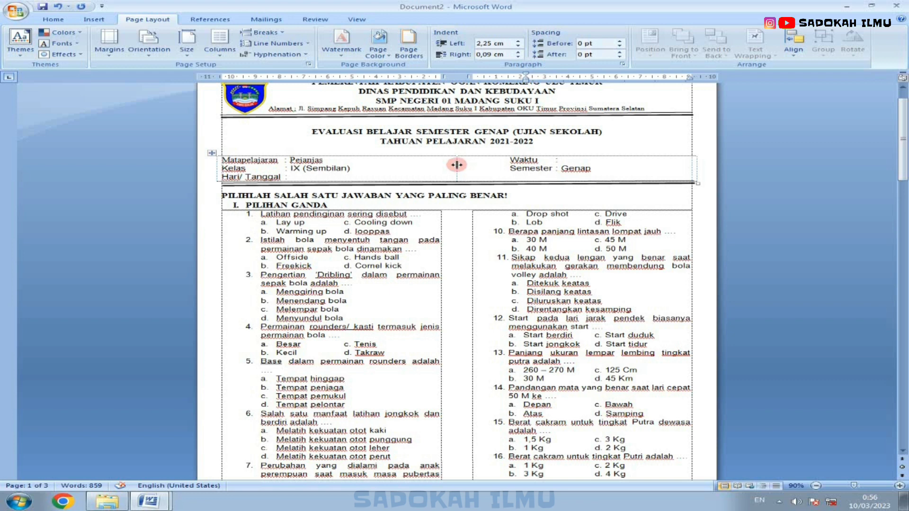
pyautogui.scroll(-3, 456, 165)
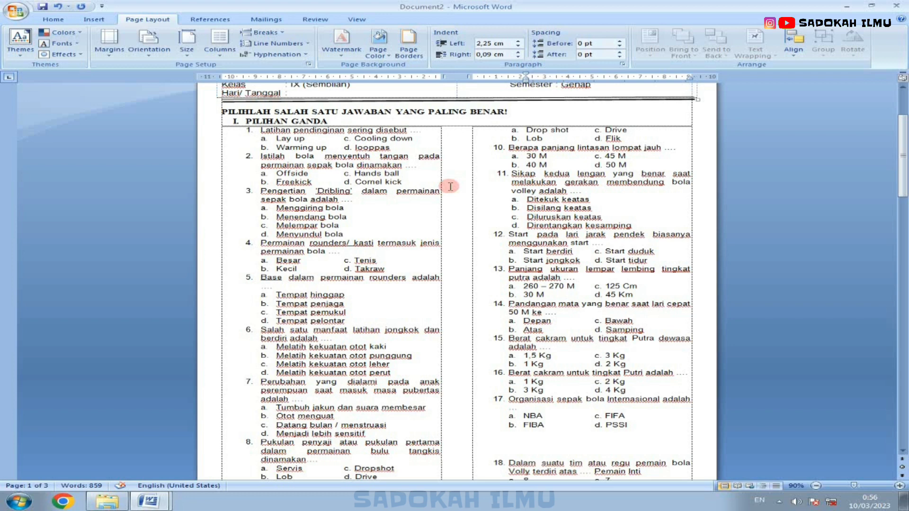
pyautogui.scroll(4, 450, 186)
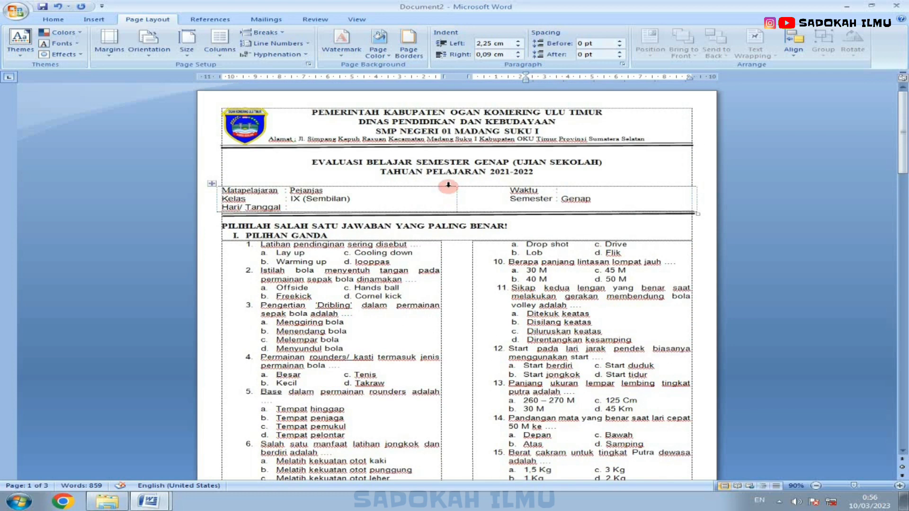